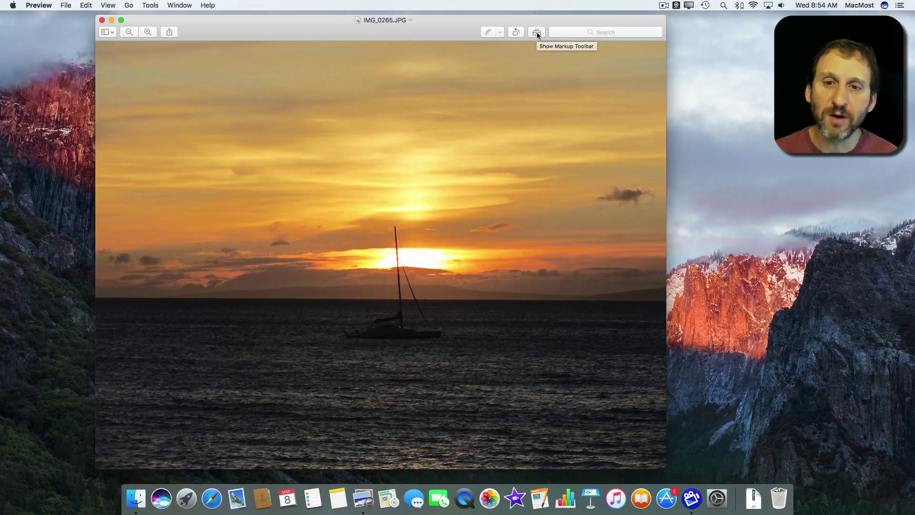
Step: Show the Markup toolbar for the sunset sailboat photo
{"action": "left_click", "coordinate": [536, 32]}
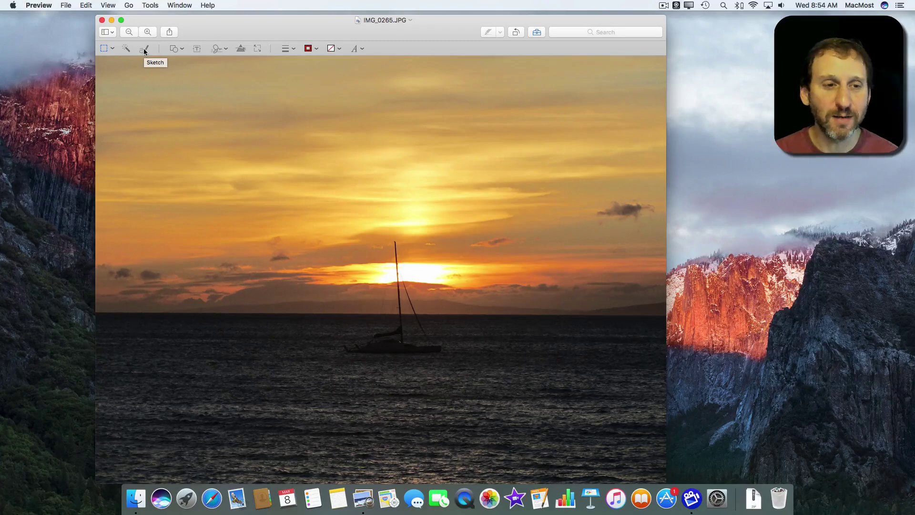
Step: Set the border colour to red and turn a sketched sky loop into a perfect circle
{"action": "left_click", "coordinate": [313, 50]}
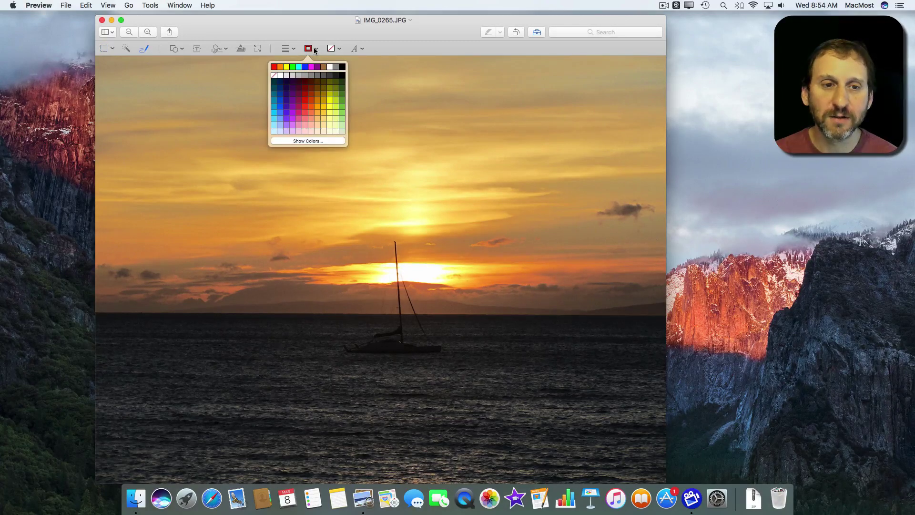
{"action": "left_click", "coordinate": [274, 66]}
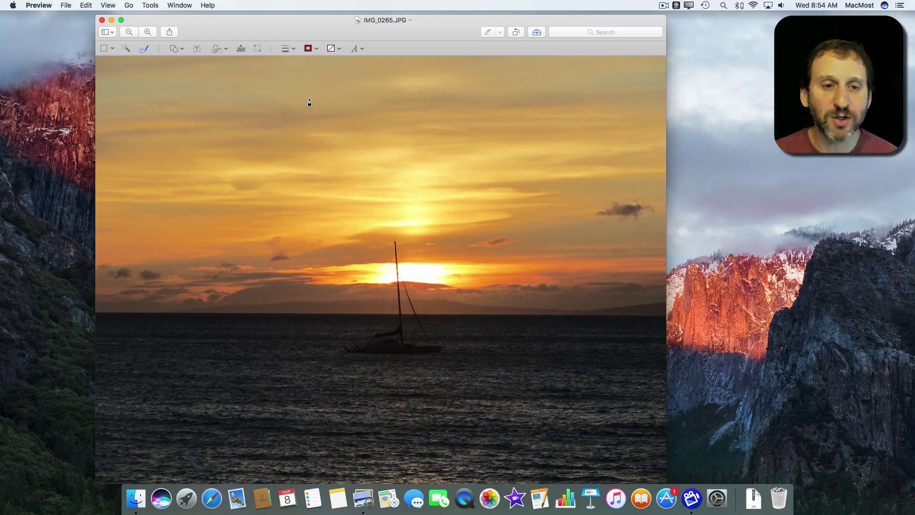
{"action": "mouse_move", "coordinate": [317, 98]}
{"action": "left_mouse_down"}
{"action": "mouse_move", "coordinate": [289, 111]}
{"action": "mouse_move", "coordinate": [329, 150]}
{"action": "mouse_move", "coordinate": [349, 124]}
{"action": "mouse_move", "coordinate": [317, 93]}
{"action": "left_mouse_up"}
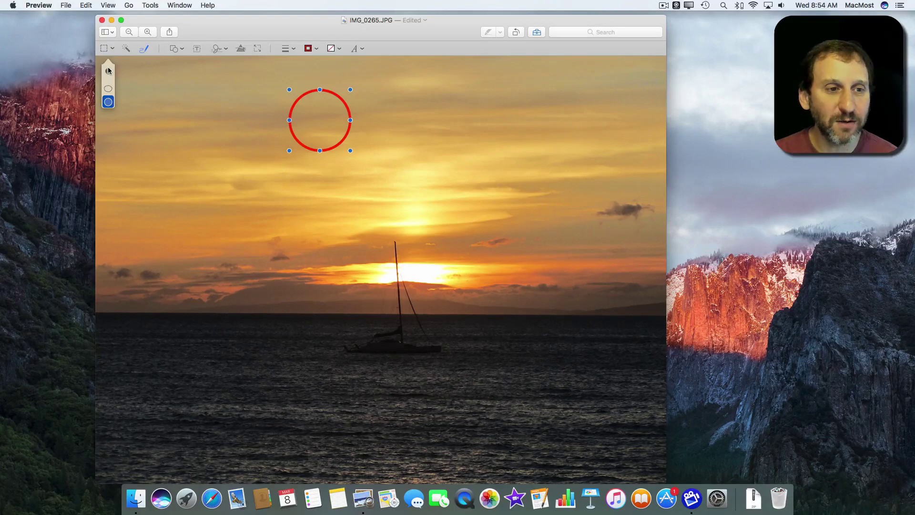
{"action": "left_click", "coordinate": [108, 90]}
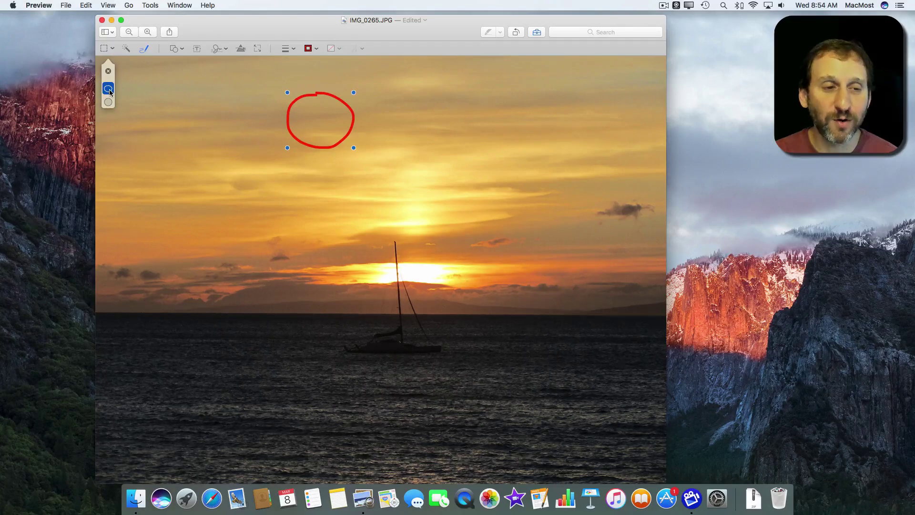
{"action": "left_click", "coordinate": [108, 102]}
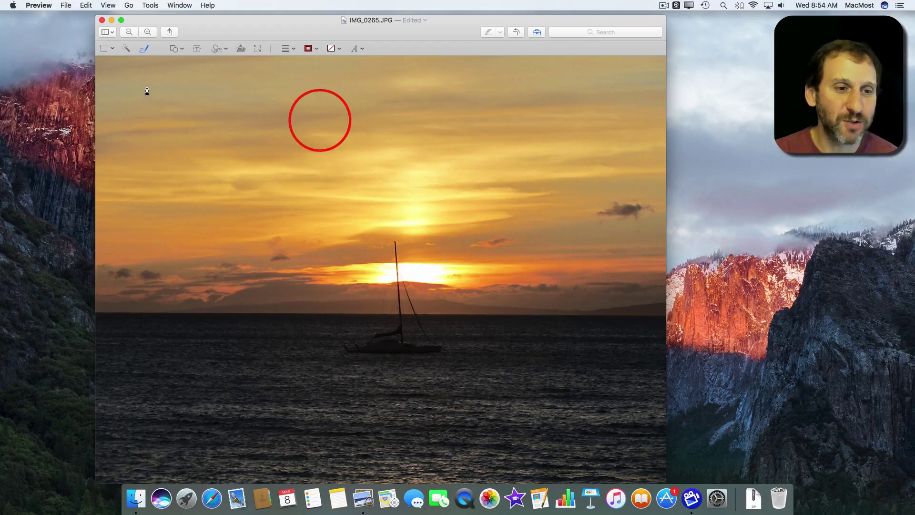
Step: Sketch a hand-drawn square, two lines right of the circle, a top-right triangle and an arrow
{"action": "mouse_move", "coordinate": [145, 89]}
{"action": "left_mouse_down"}
{"action": "mouse_move", "coordinate": [146, 152]}
{"action": "mouse_move", "coordinate": [212, 143]}
{"action": "mouse_move", "coordinate": [208, 86]}
{"action": "mouse_move", "coordinate": [147, 83]}
{"action": "left_mouse_up"}
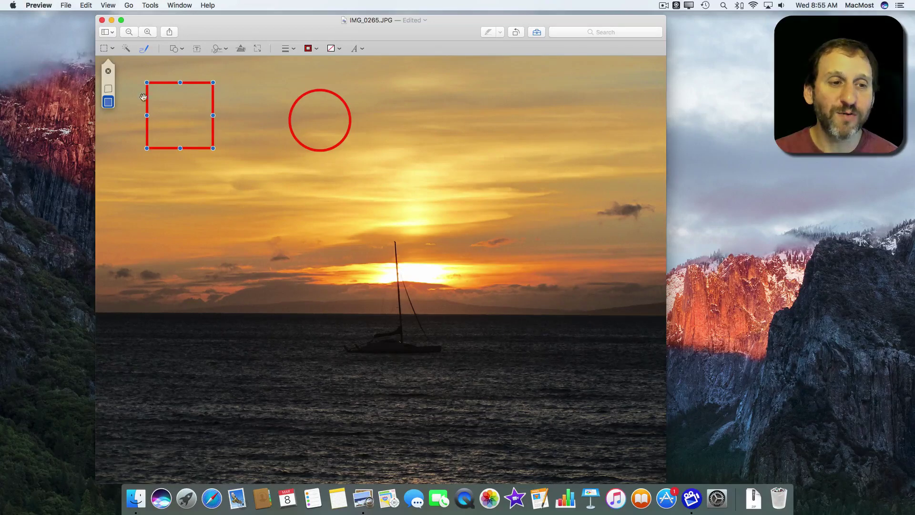
{"action": "left_click", "coordinate": [109, 88]}
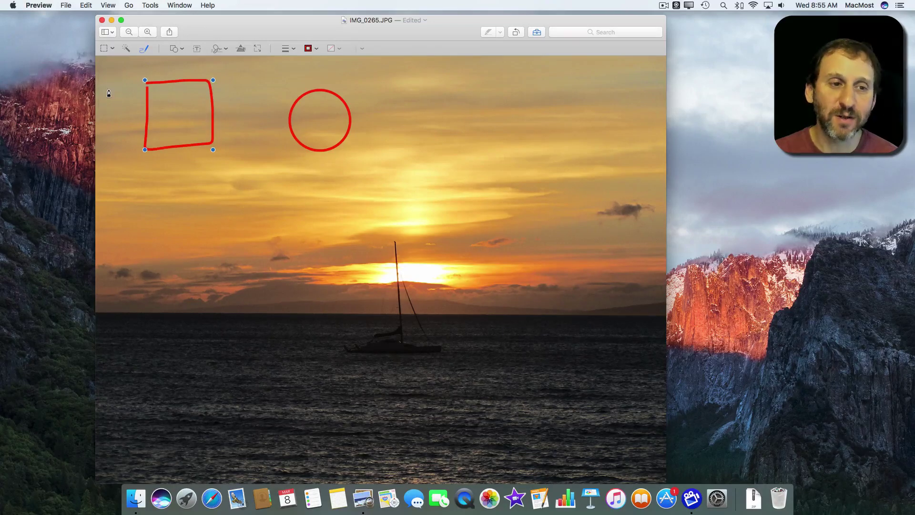
{"action": "left_click_drag", "start_coordinate": [386, 113], "coordinate": [532, 91]}
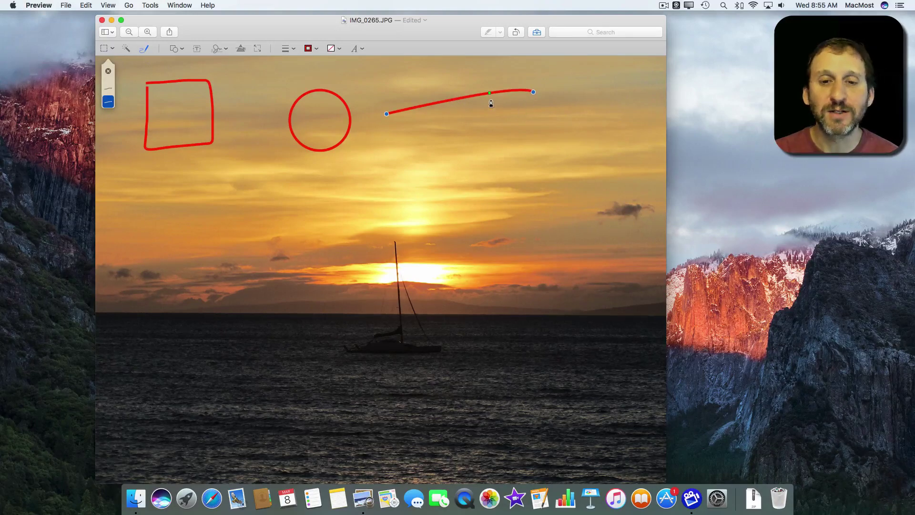
{"action": "left_click_drag", "start_coordinate": [388, 134], "coordinate": [538, 107]}
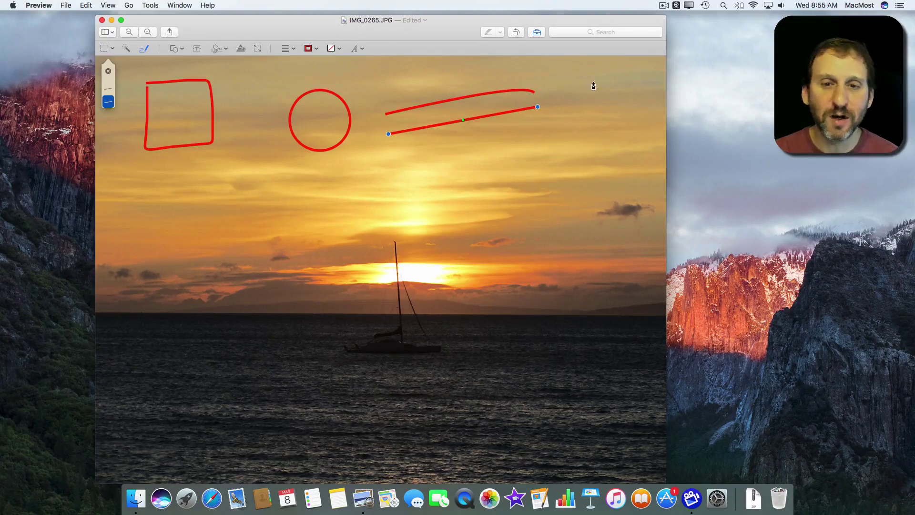
{"action": "mouse_move", "coordinate": [608, 72]}
{"action": "left_mouse_down"}
{"action": "mouse_move", "coordinate": [580, 137]}
{"action": "mouse_move", "coordinate": [649, 134]}
{"action": "mouse_move", "coordinate": [605, 72]}
{"action": "left_mouse_up"}
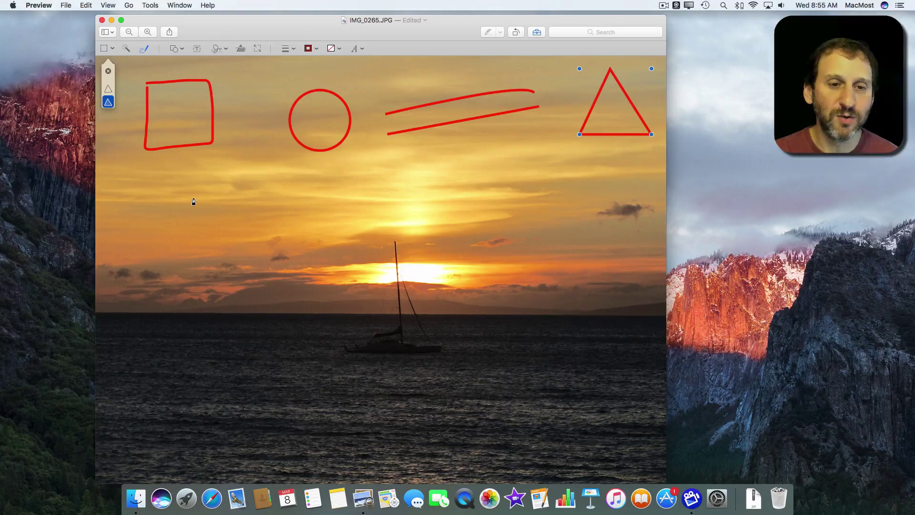
{"action": "mouse_move", "coordinate": [134, 205]}
{"action": "left_mouse_down"}
{"action": "mouse_move", "coordinate": [263, 182]}
{"action": "mouse_move", "coordinate": [251, 197]}
{"action": "left_mouse_up"}
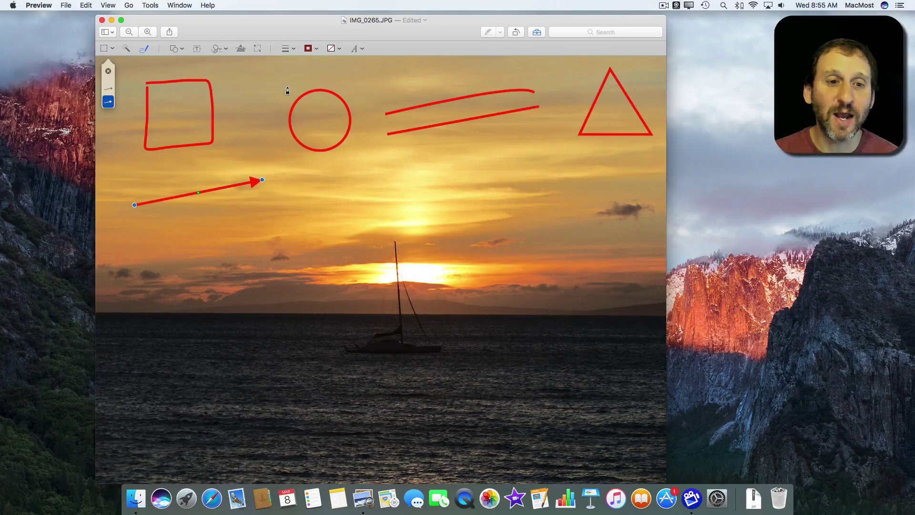
{"action": "left_click", "coordinate": [289, 48]}
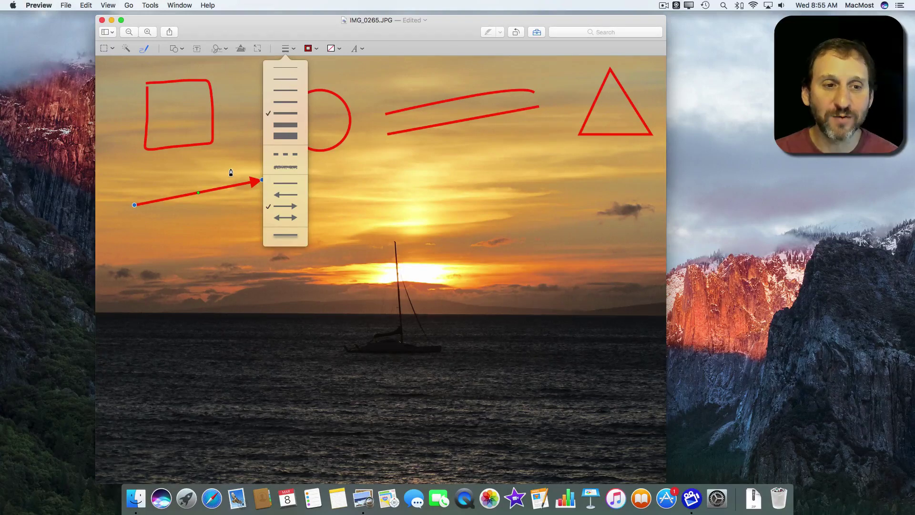
{"action": "left_click", "coordinate": [145, 48]}
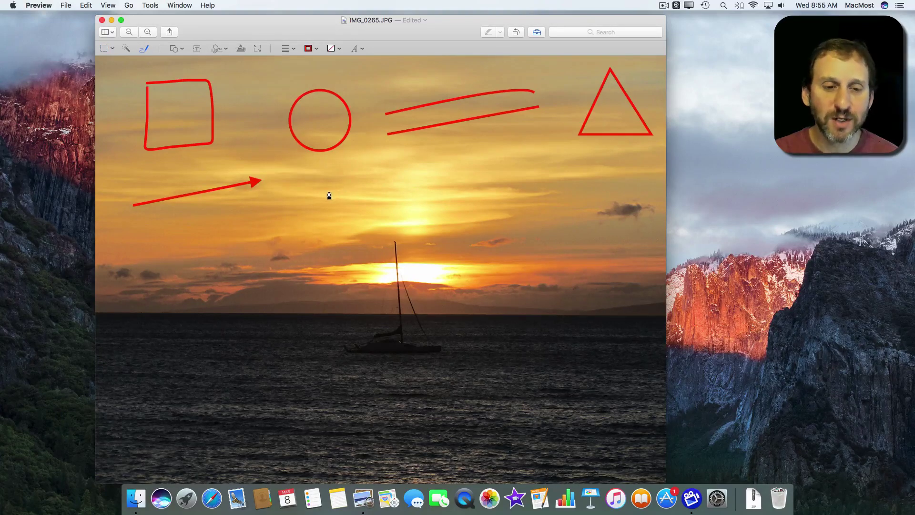
Step: Draw a regular pentagon below the circle and a flat oval to its right
{"action": "left_click_drag", "start_coordinate": [320, 195], "coordinate": [387, 213]}
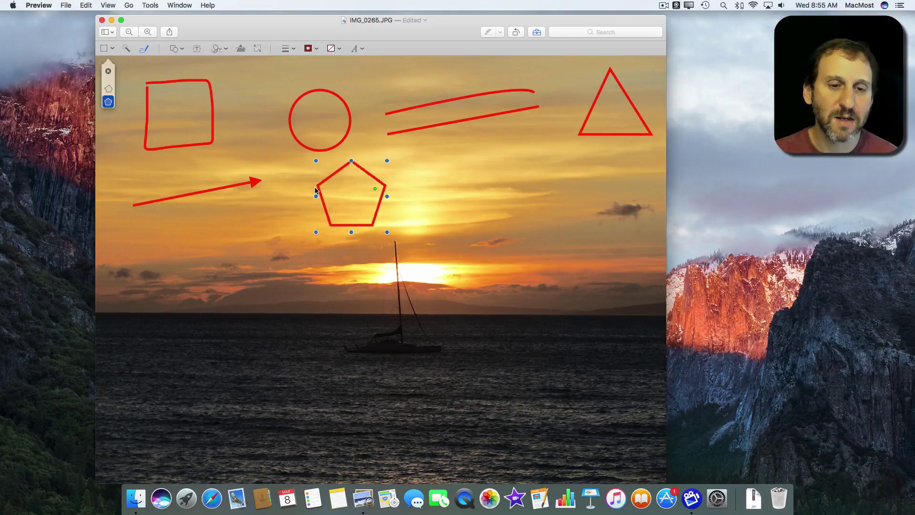
{"action": "left_click_drag", "start_coordinate": [377, 225], "coordinate": [316, 190]}
{"action": "left_click", "coordinate": [108, 88]}
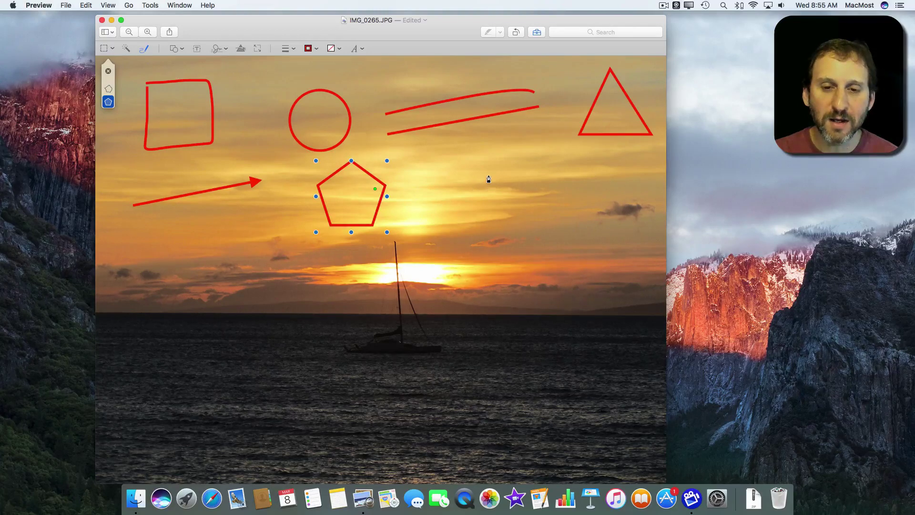
{"action": "mouse_move", "coordinate": [488, 178]}
{"action": "left_mouse_down"}
{"action": "mouse_move", "coordinate": [466, 194]}
{"action": "mouse_move", "coordinate": [525, 193]}
{"action": "mouse_move", "coordinate": [481, 173]}
{"action": "left_mouse_up"}
{"action": "left_click", "coordinate": [599, 172]}
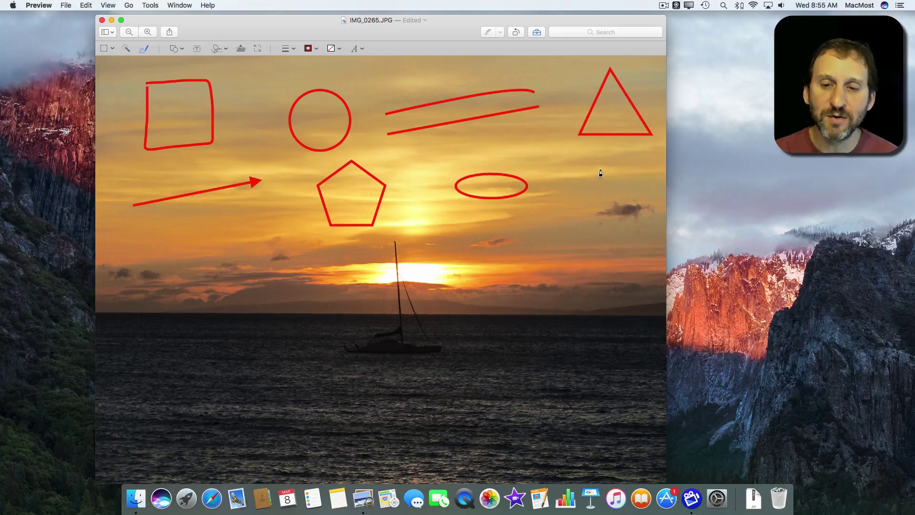
Step: Add a tilted ellipse near the right edge and a regular star below the arrow
{"action": "mouse_move", "coordinate": [600, 172]}
{"action": "left_mouse_down"}
{"action": "mouse_move", "coordinate": [565, 218]}
{"action": "mouse_move", "coordinate": [623, 175]}
{"action": "mouse_move", "coordinate": [596, 168]}
{"action": "left_mouse_up"}
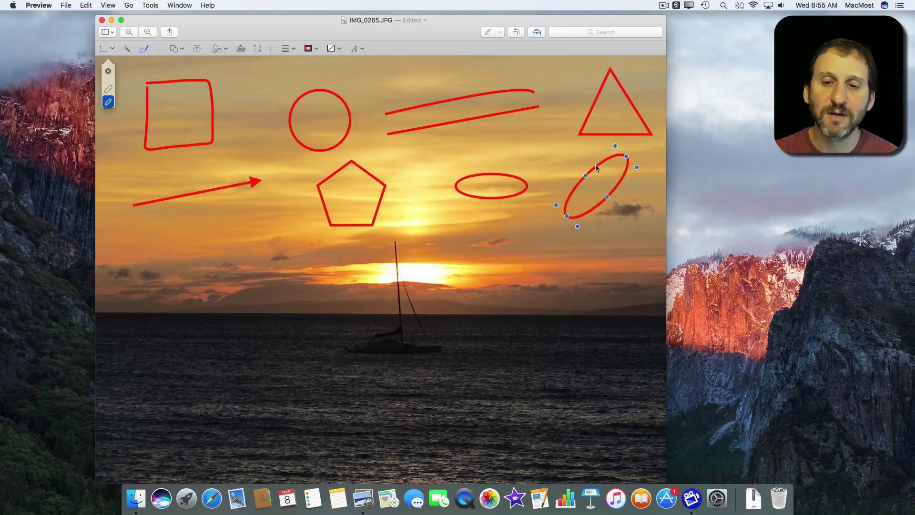
{"action": "left_click", "coordinate": [242, 233]}
{"action": "mouse_move", "coordinate": [241, 232]}
{"action": "left_mouse_down"}
{"action": "mouse_move", "coordinate": [281, 240]}
{"action": "mouse_move", "coordinate": [236, 266]}
{"action": "mouse_move", "coordinate": [240, 250]}
{"action": "mouse_move", "coordinate": [213, 236]}
{"action": "mouse_move", "coordinate": [242, 228]}
{"action": "left_mouse_up"}
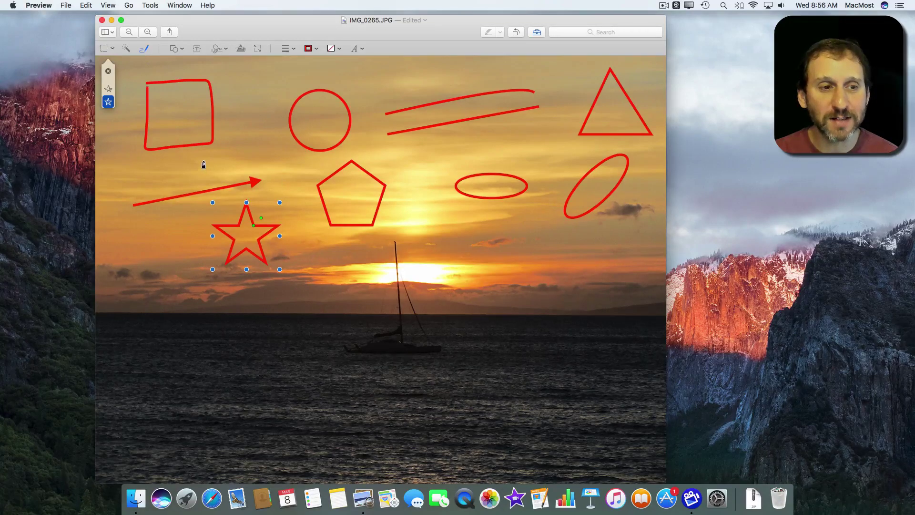
{"action": "left_click", "coordinate": [108, 89]}
{"action": "left_click", "coordinate": [107, 89]}
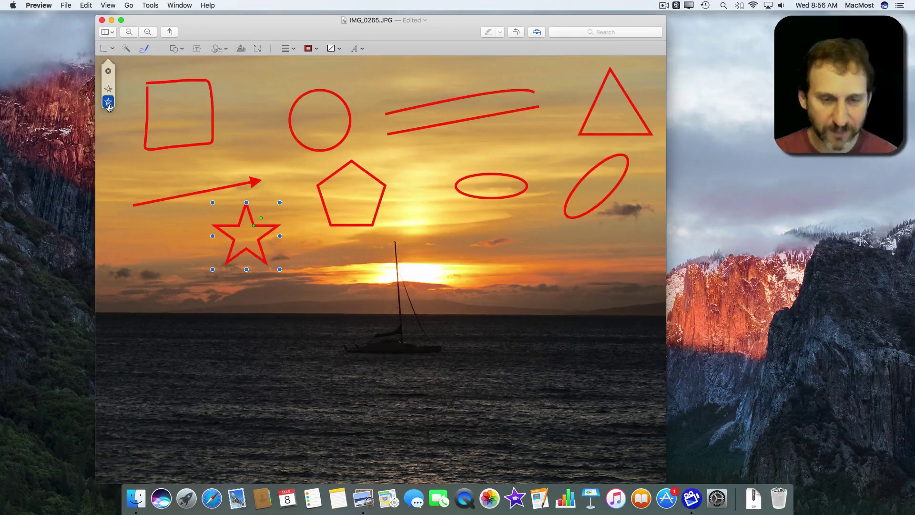
{"action": "left_click", "coordinate": [406, 261]}
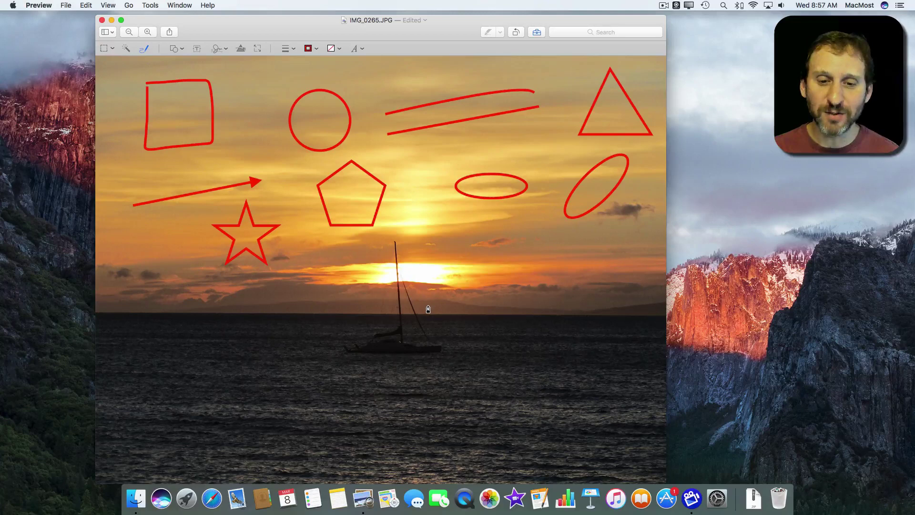
Step: Keep a zigzag stroke over the horizon and sketch a speech bubble over the lower-left water
{"action": "mouse_move", "coordinate": [428, 309]}
{"action": "left_mouse_down"}
{"action": "mouse_move", "coordinate": [496, 244]}
{"action": "mouse_move", "coordinate": [557, 271]}
{"action": "mouse_move", "coordinate": [628, 269]}
{"action": "left_mouse_up"}
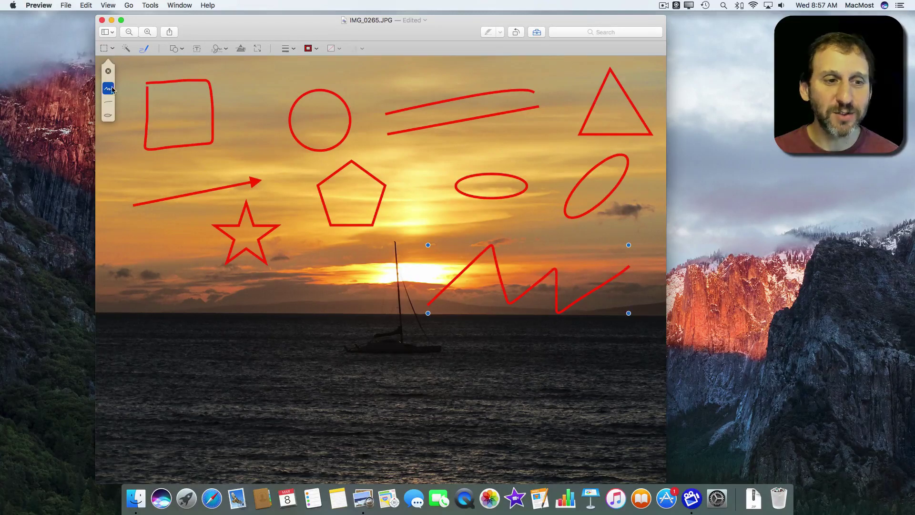
{"action": "left_click", "coordinate": [108, 102]}
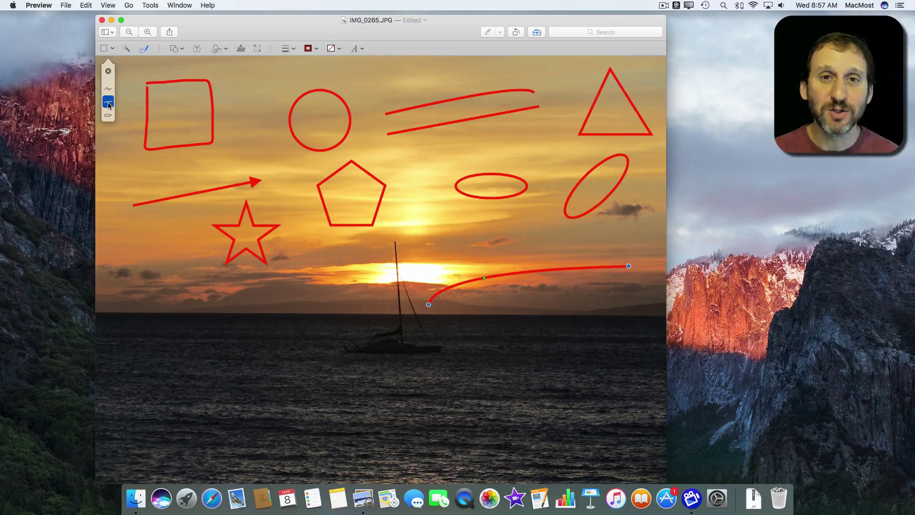
{"action": "left_click", "coordinate": [108, 115]}
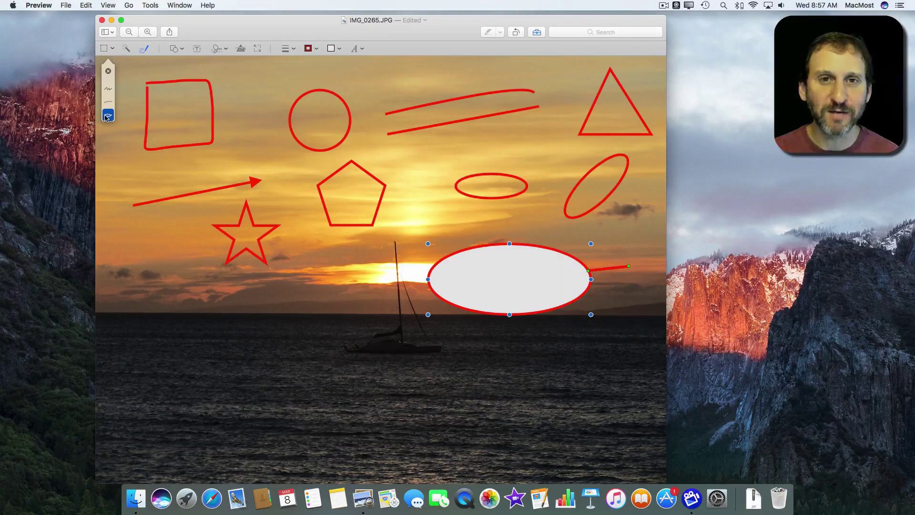
{"action": "left_click", "coordinate": [107, 103]}
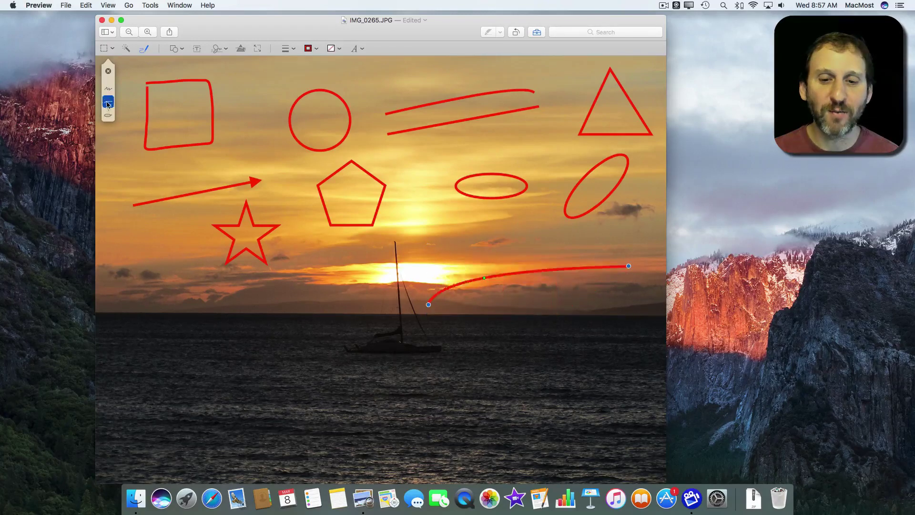
{"action": "left_click", "coordinate": [108, 115]}
{"action": "left_click", "coordinate": [108, 89]}
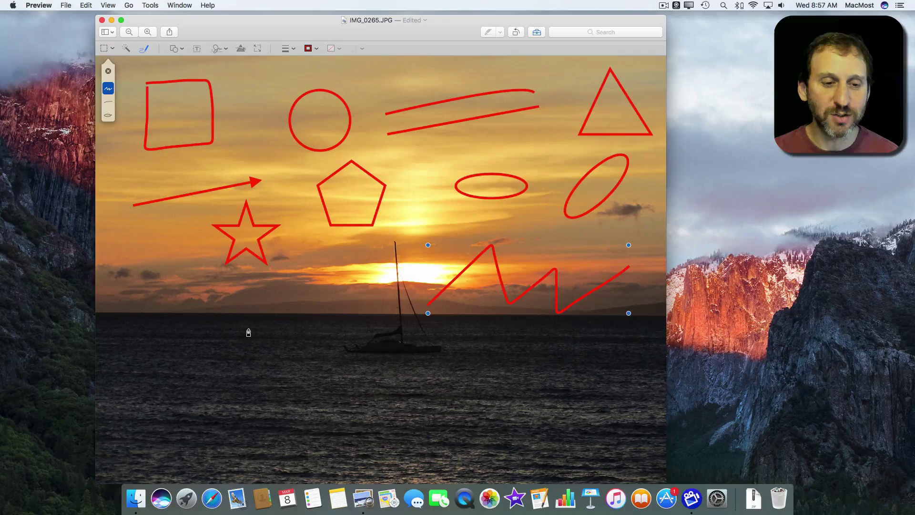
{"action": "left_click_drag", "start_coordinate": [238, 296], "coordinate": [245, 305]}
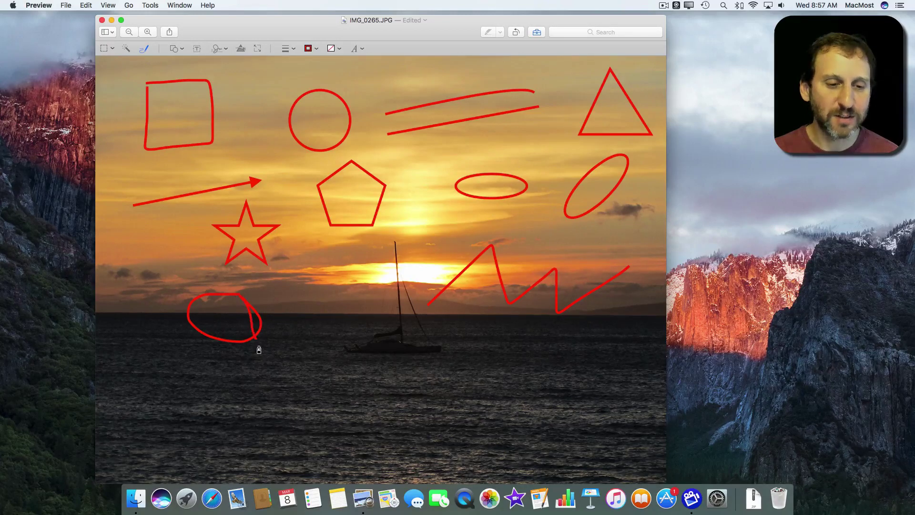
{"action": "left_click_drag", "start_coordinate": [245, 306], "coordinate": [283, 389]}
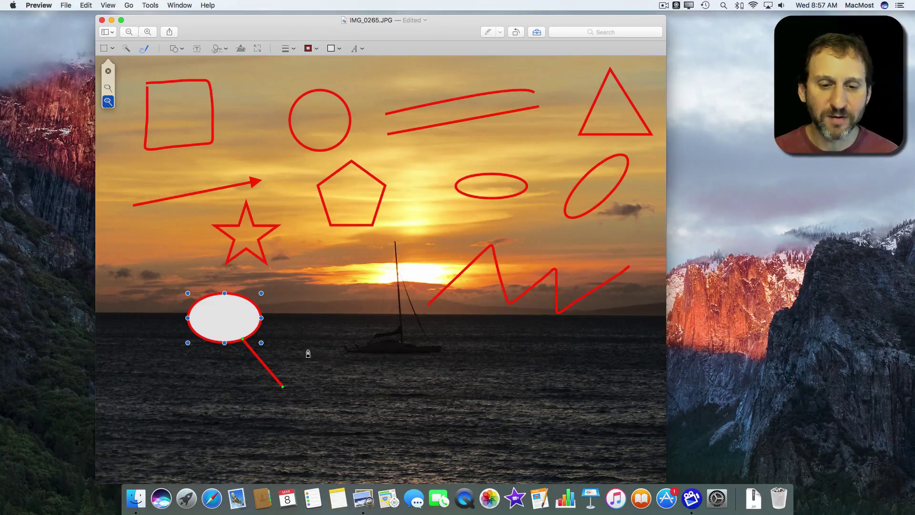
Step: Draw a freehand arc under the sailboat and a curve to its right, reshaping its ends
{"action": "left_click_drag", "start_coordinate": [323, 341], "coordinate": [434, 344]}
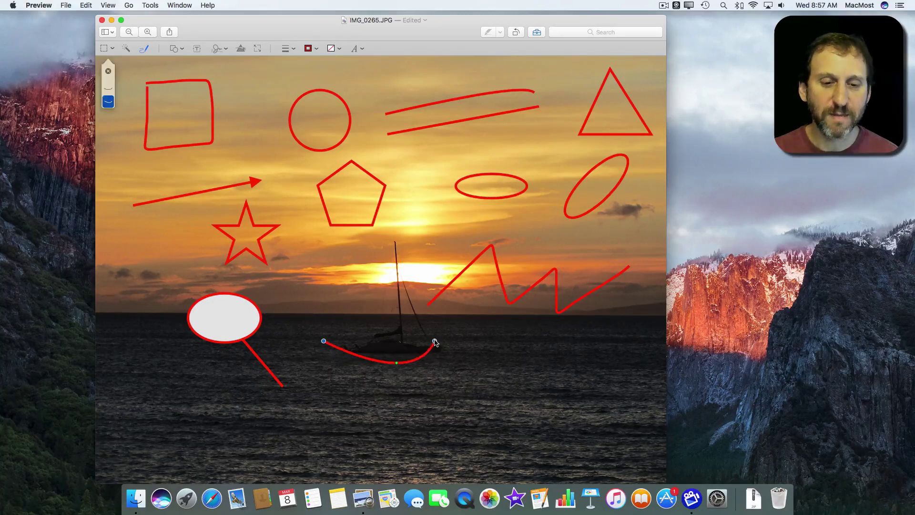
{"action": "left_click", "coordinate": [108, 88]}
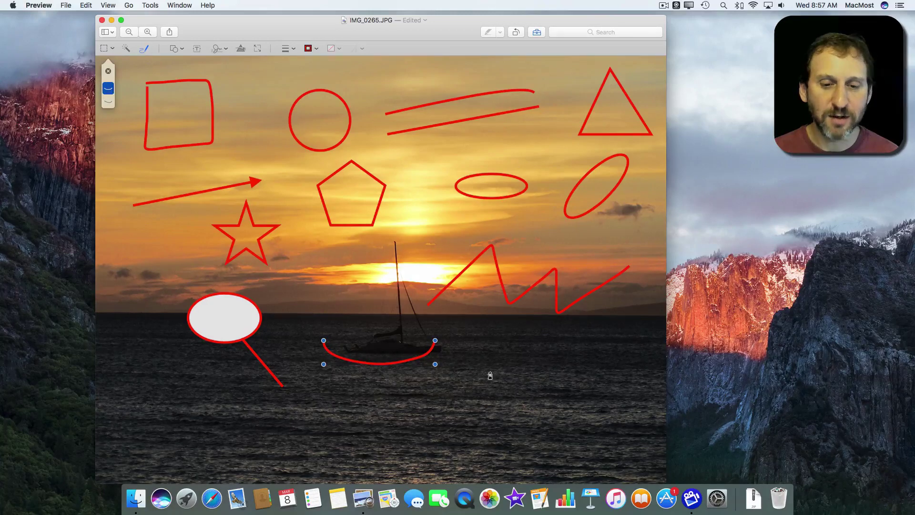
{"action": "mouse_move", "coordinate": [476, 344]}
{"action": "left_mouse_down"}
{"action": "mouse_move", "coordinate": [548, 380]}
{"action": "mouse_move", "coordinate": [562, 337]}
{"action": "left_mouse_up"}
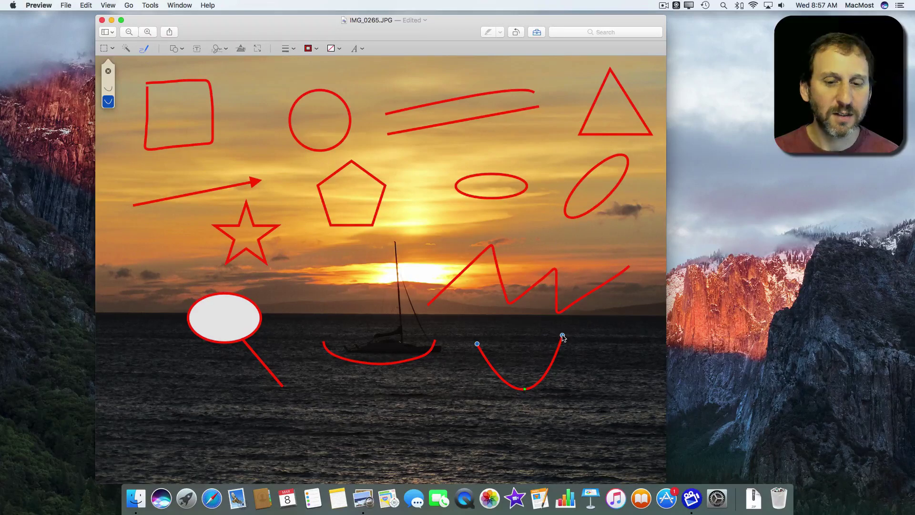
{"action": "mouse_move", "coordinate": [526, 388]}
{"action": "left_mouse_down"}
{"action": "mouse_move", "coordinate": [551, 415]}
{"action": "mouse_move", "coordinate": [491, 384]}
{"action": "mouse_move", "coordinate": [494, 394]}
{"action": "left_mouse_up"}
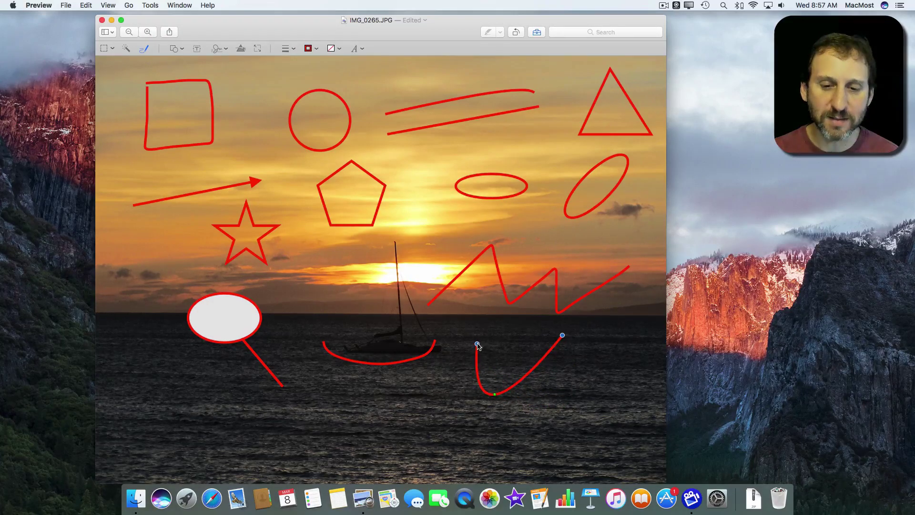
{"action": "left_click_drag", "start_coordinate": [478, 346], "coordinate": [465, 325]}
{"action": "left_click_drag", "start_coordinate": [562, 335], "coordinate": [586, 343]}
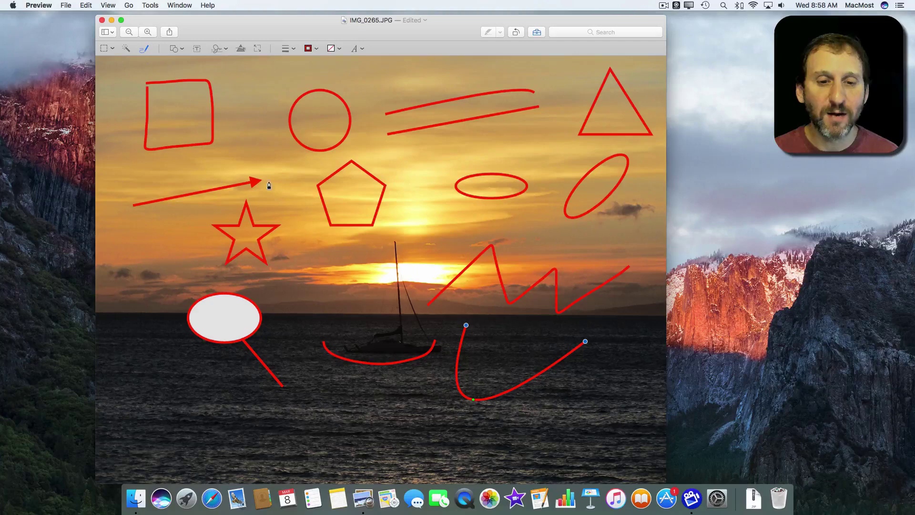
{"action": "left_click", "coordinate": [195, 82]}
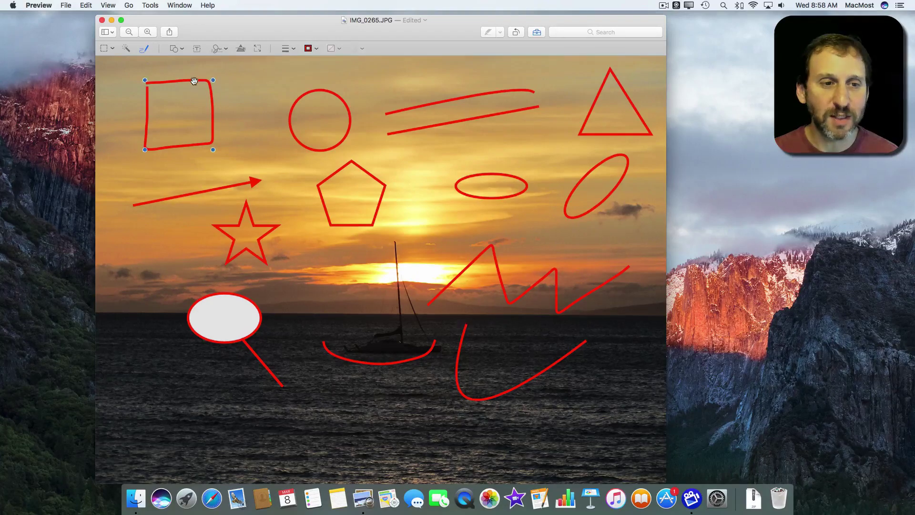
{"action": "left_click", "coordinate": [327, 94]}
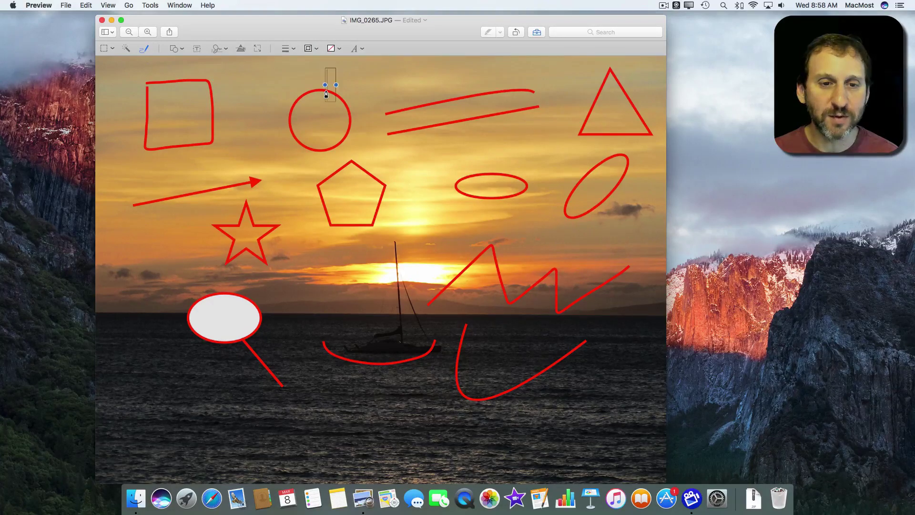
Step: Select the square, both straight lines and the pentagon in turn
{"action": "left_click", "coordinate": [155, 80]}
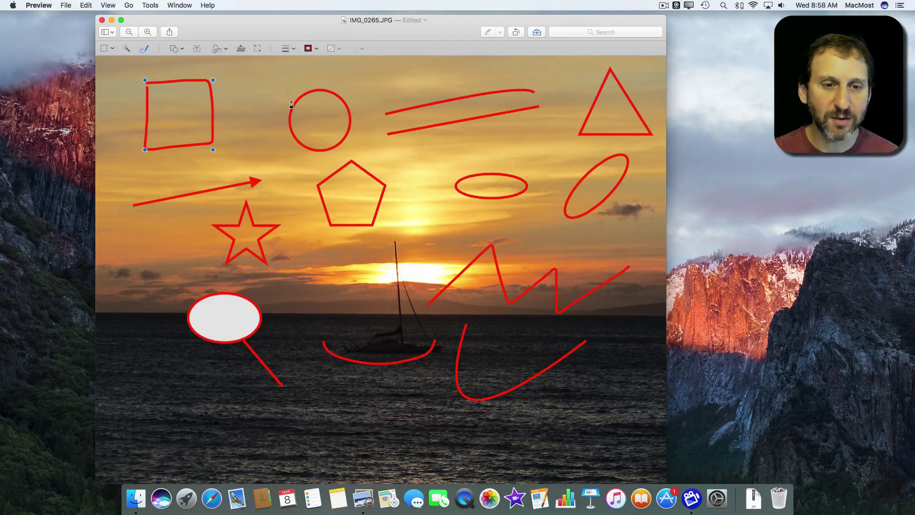
{"action": "left_click", "coordinate": [420, 110]}
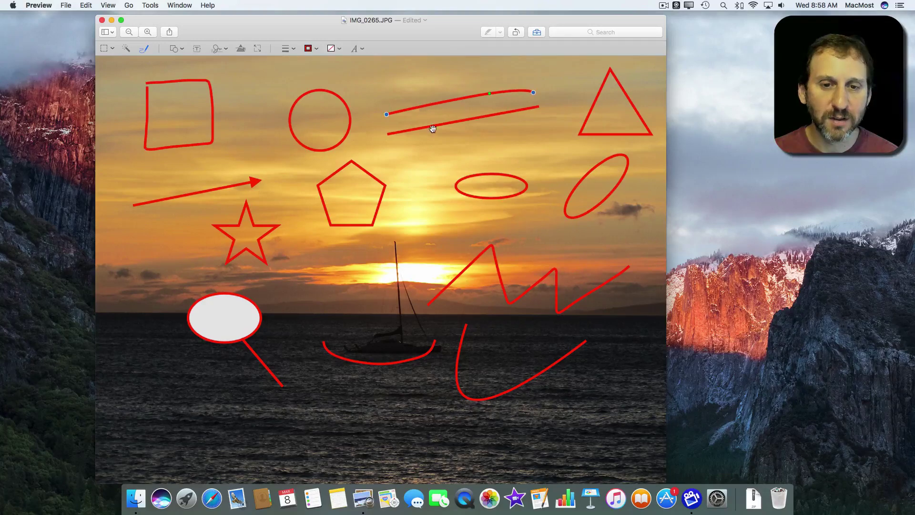
{"action": "left_click", "coordinate": [431, 127]}
{"action": "left_click", "coordinate": [366, 170]}
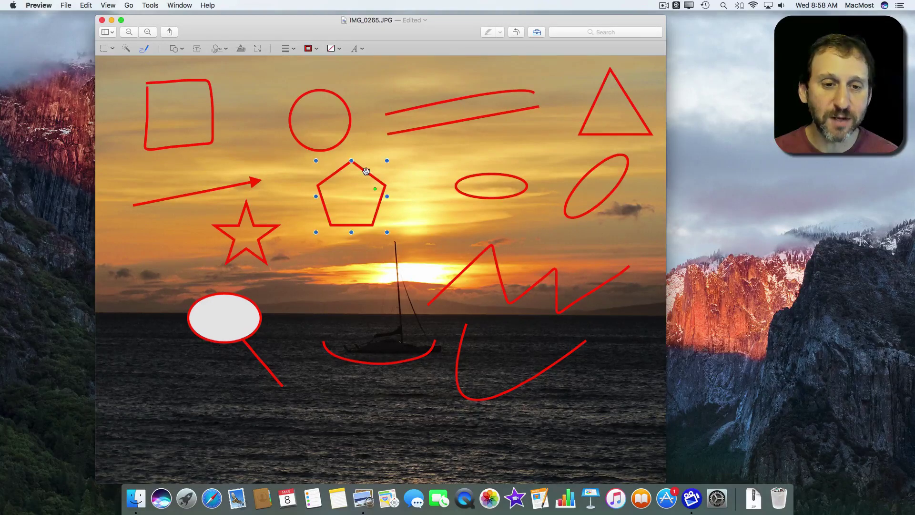
Step: Review the Inspector's Annotations list, selecting the oval and circle rows, then close it
{"action": "left_click", "coordinate": [180, 5]}
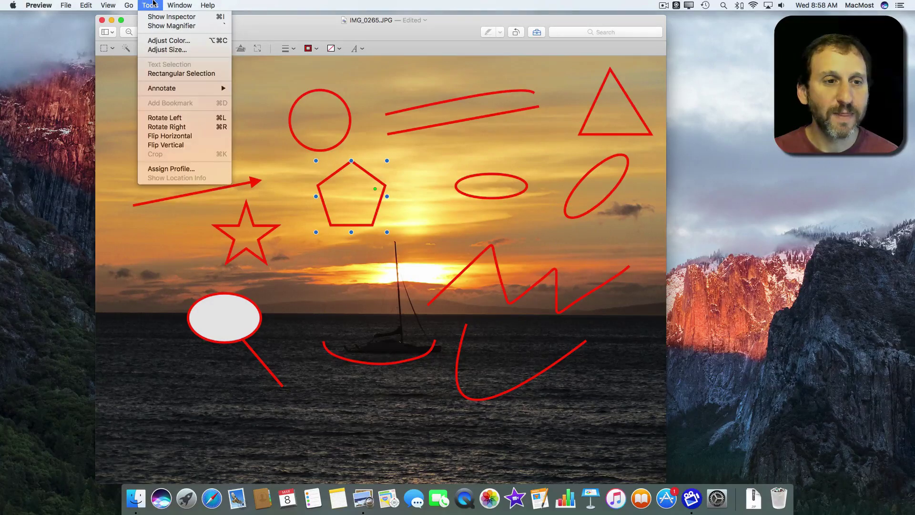
{"action": "left_click", "coordinate": [164, 16]}
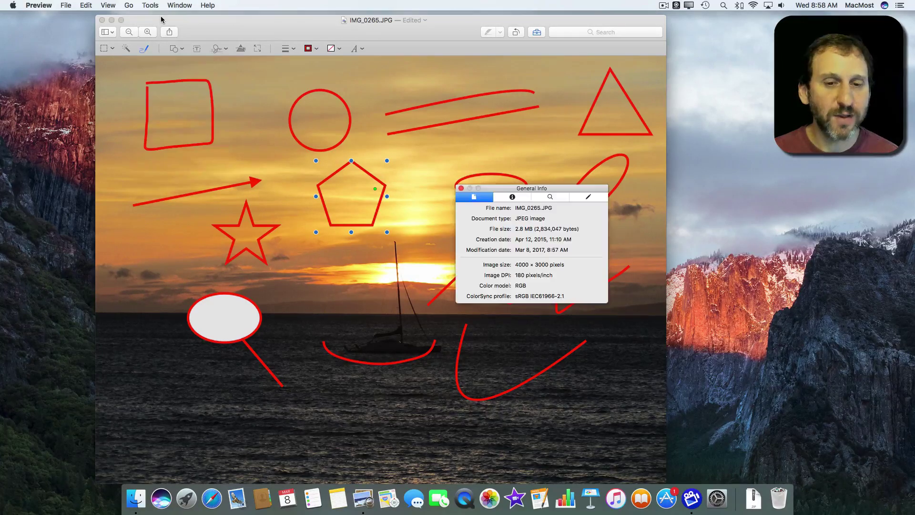
{"action": "left_click", "coordinate": [589, 198]}
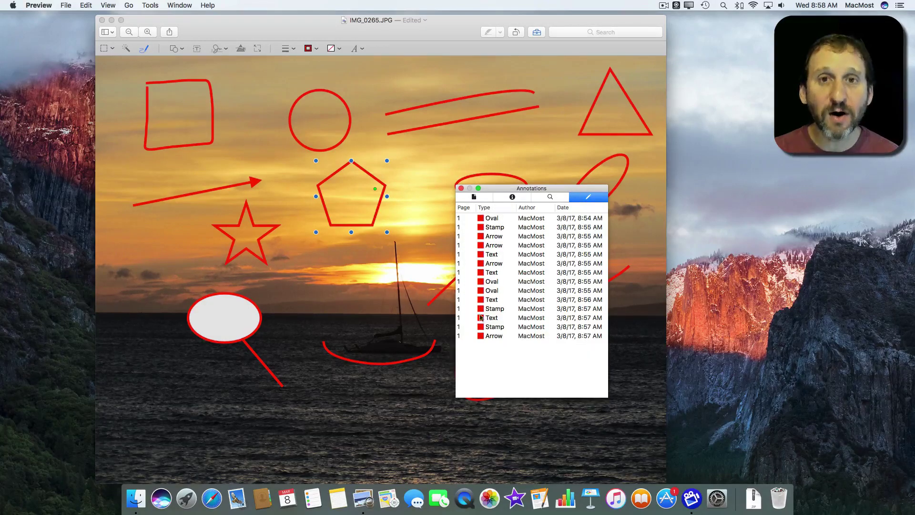
{"action": "left_click", "coordinate": [484, 280]}
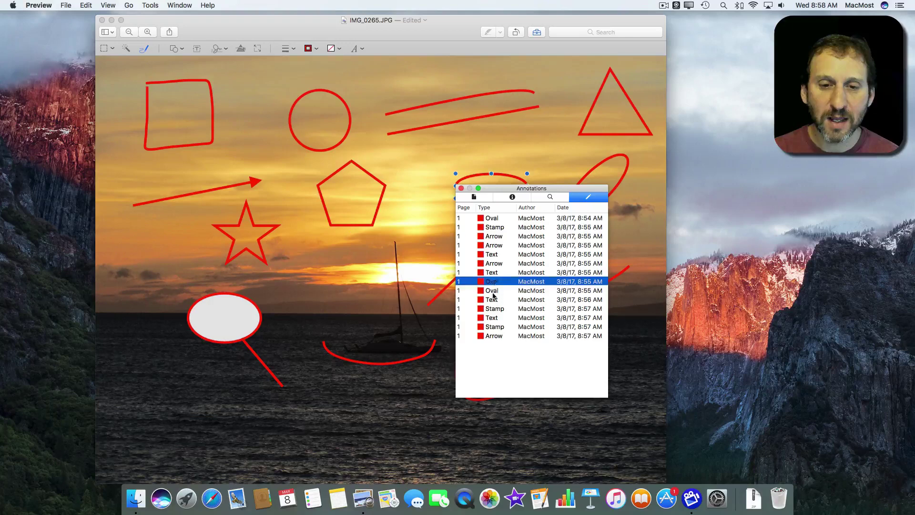
{"action": "left_click", "coordinate": [492, 317]}
{"action": "left_click", "coordinate": [493, 219]}
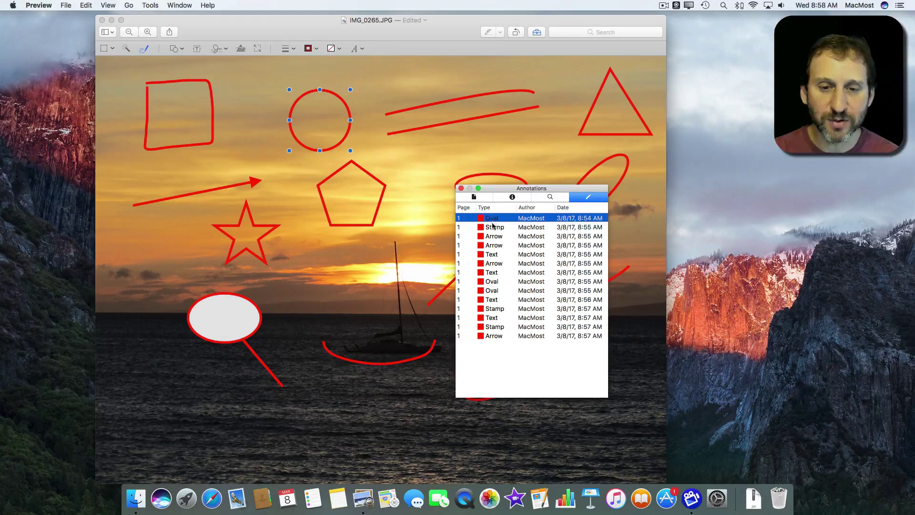
{"action": "left_click", "coordinate": [462, 188]}
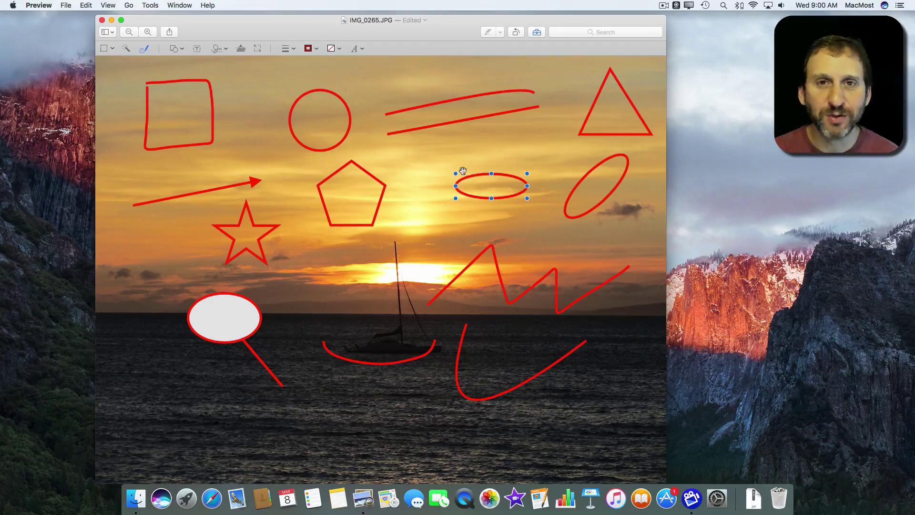
Step: Give the horizontal oval a cyan outline and a dark red fill
{"action": "left_click", "coordinate": [490, 250]}
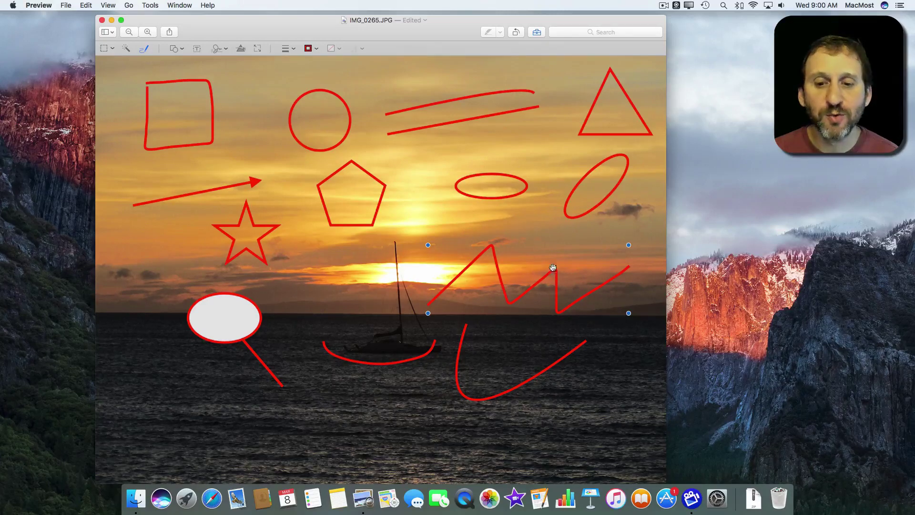
{"action": "left_click", "coordinate": [490, 175]}
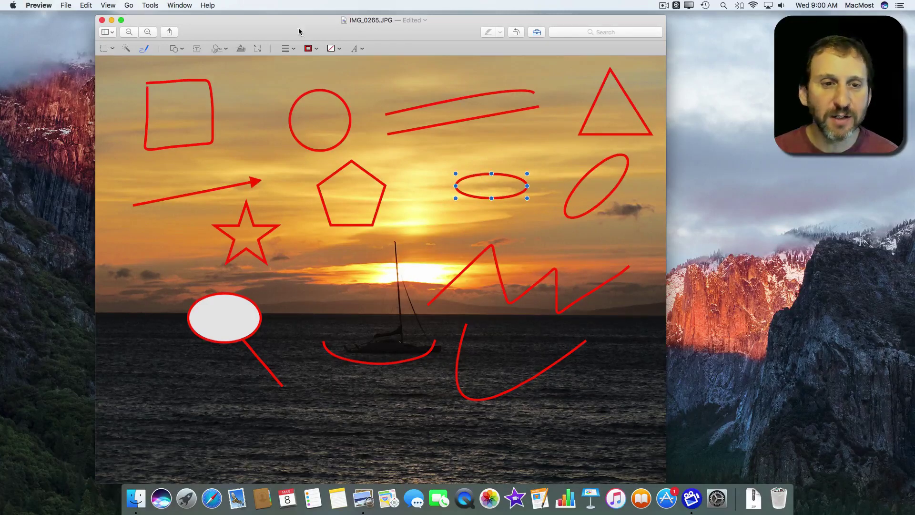
{"action": "left_click", "coordinate": [310, 48]}
{"action": "left_click", "coordinate": [300, 72]}
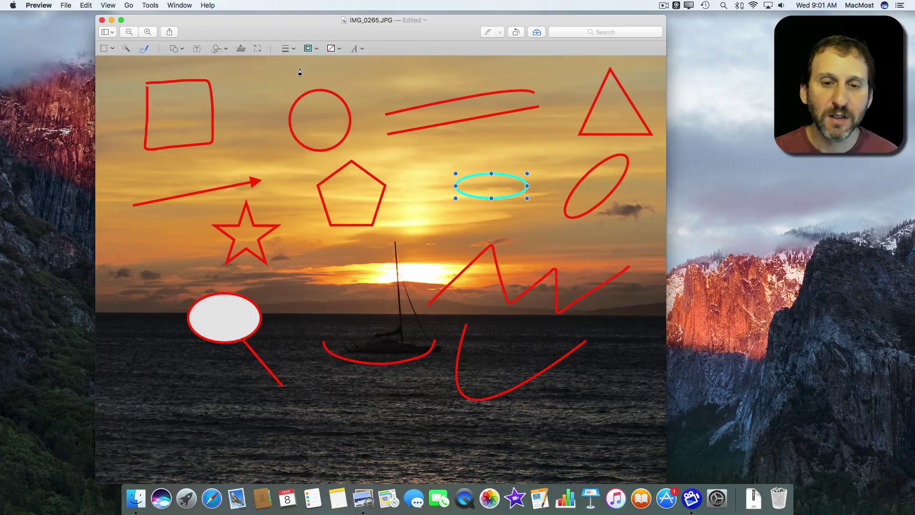
{"action": "left_click", "coordinate": [338, 48]}
{"action": "left_click", "coordinate": [325, 99]}
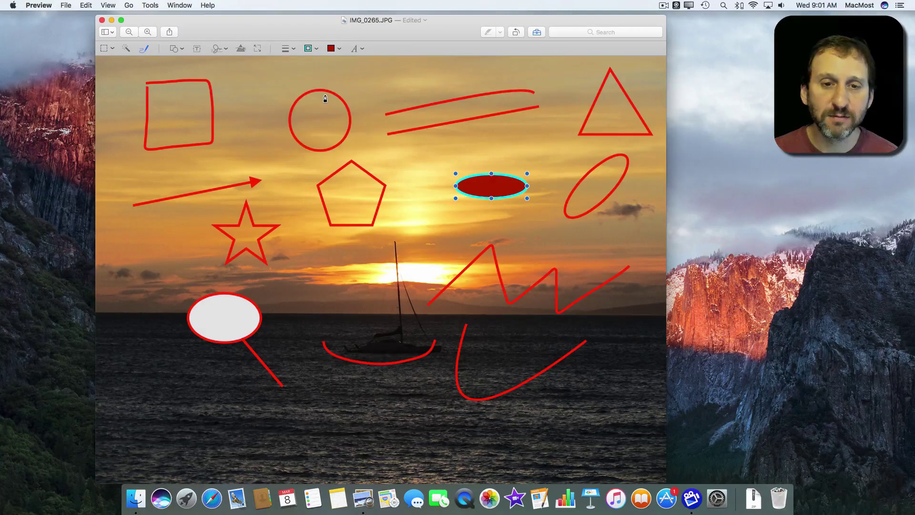
Step: Make the oval's outline thinner, then deselect it
{"action": "left_click", "coordinate": [287, 49]}
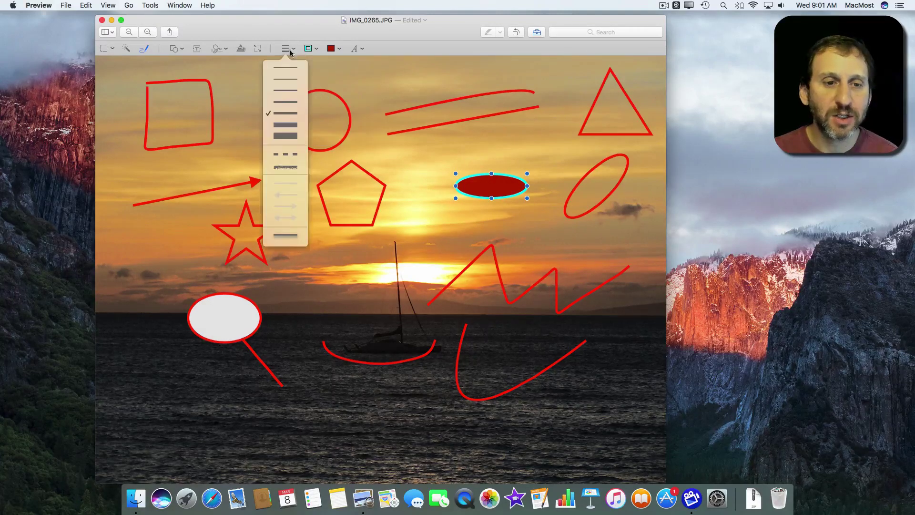
{"action": "left_click", "coordinate": [283, 83]}
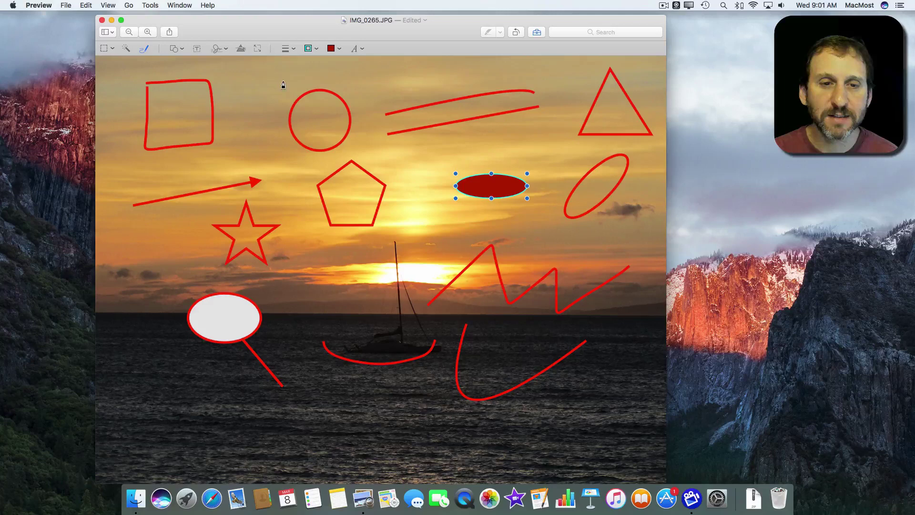
{"action": "left_click", "coordinate": [295, 49]}
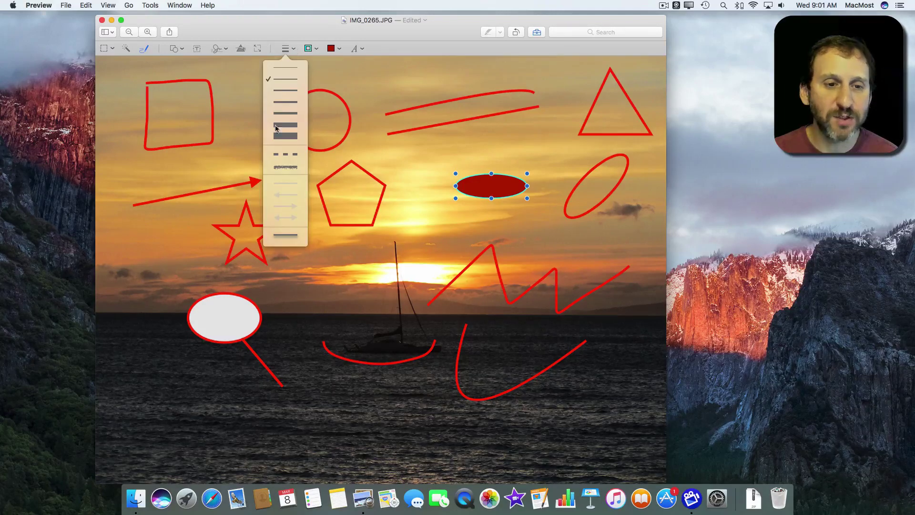
{"action": "left_click", "coordinate": [279, 167]}
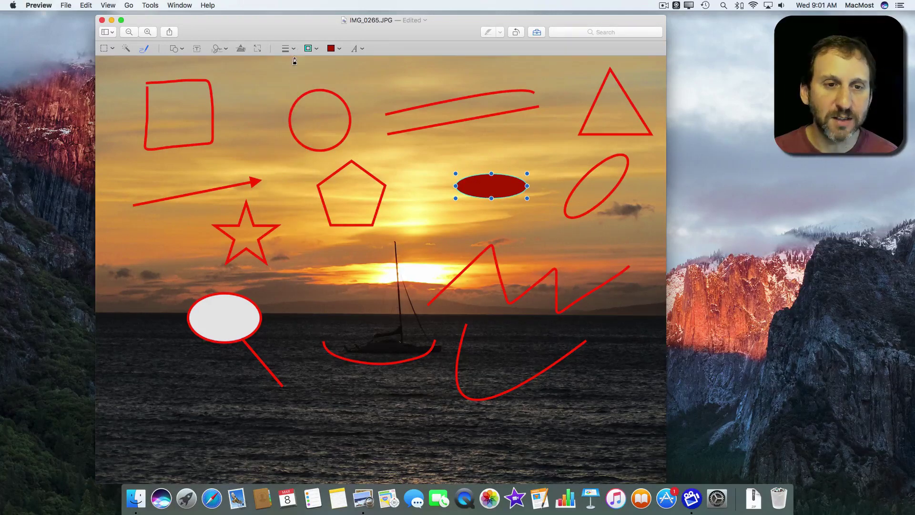
{"action": "left_click", "coordinate": [254, 184]}
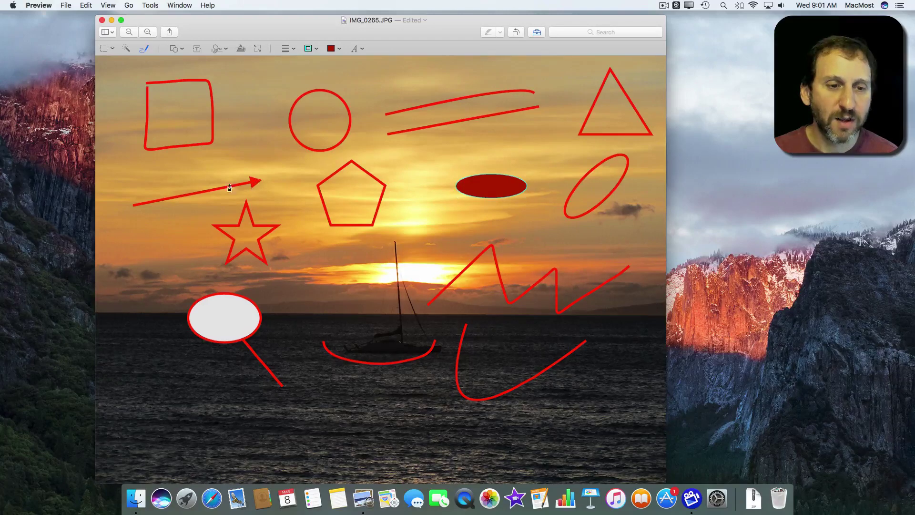
Step: Give the arrow a shadowed line style
{"action": "left_click", "coordinate": [164, 200]}
{"action": "left_click", "coordinate": [295, 49]}
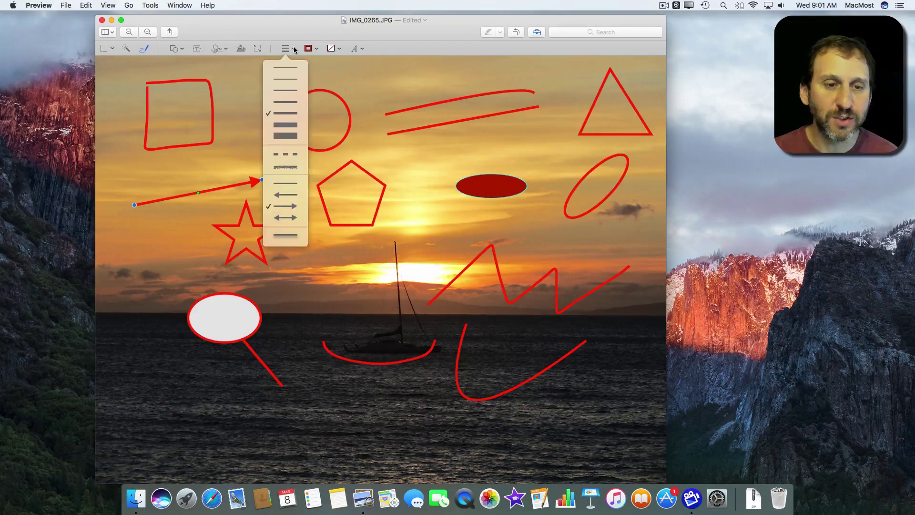
{"action": "left_click", "coordinate": [287, 237]}
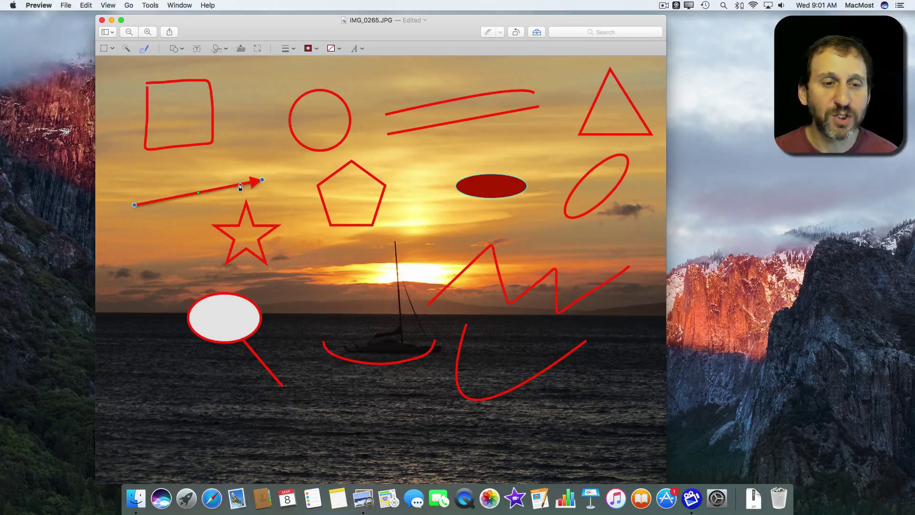
{"action": "left_click", "coordinate": [290, 50]}
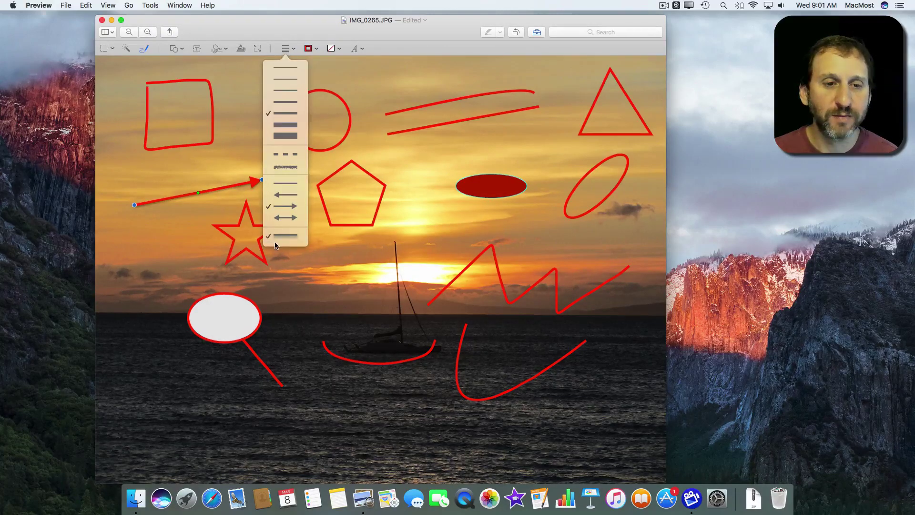
{"action": "left_click", "coordinate": [383, 50]}
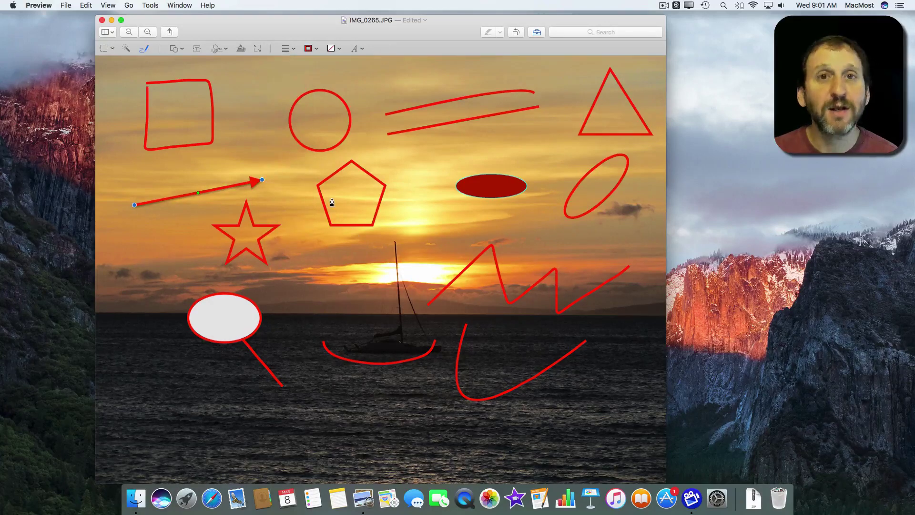
Step: Move and shrink the hand-drawn square, then delete it
{"action": "left_click", "coordinate": [199, 80]}
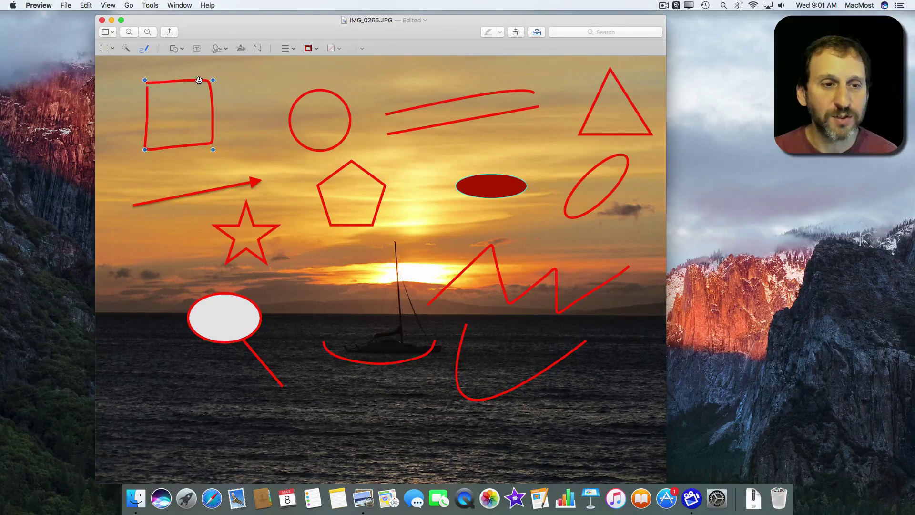
{"action": "mouse_move", "coordinate": [198, 80]}
{"action": "left_mouse_down"}
{"action": "mouse_move", "coordinate": [250, 84]}
{"action": "mouse_move", "coordinate": [250, 96]}
{"action": "left_mouse_up"}
{"action": "mouse_move", "coordinate": [254, 149]}
{"action": "left_mouse_down"}
{"action": "mouse_move", "coordinate": [228, 126]}
{"action": "mouse_move", "coordinate": [296, 166]}
{"action": "left_mouse_up"}
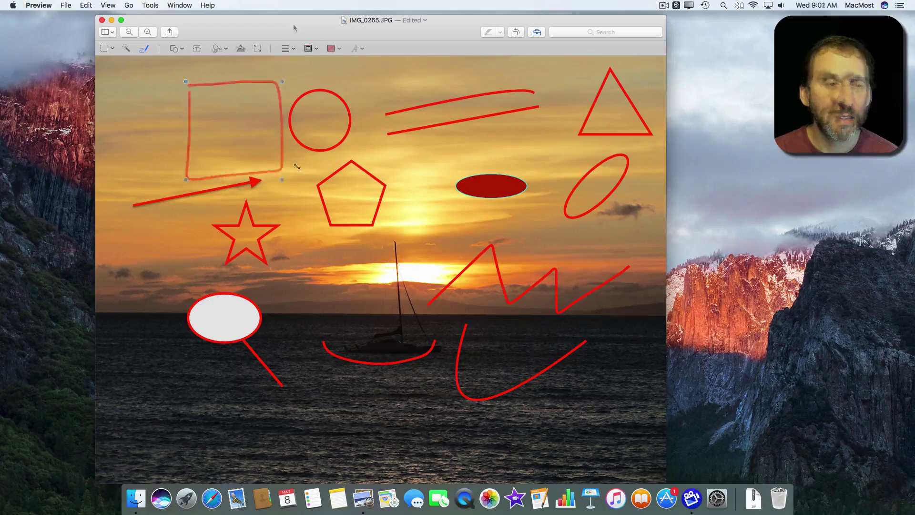
{"action": "key", "text": "Delete"}
Step: Save the marked-up photo and close its window
{"action": "left_click", "coordinate": [65, 4]}
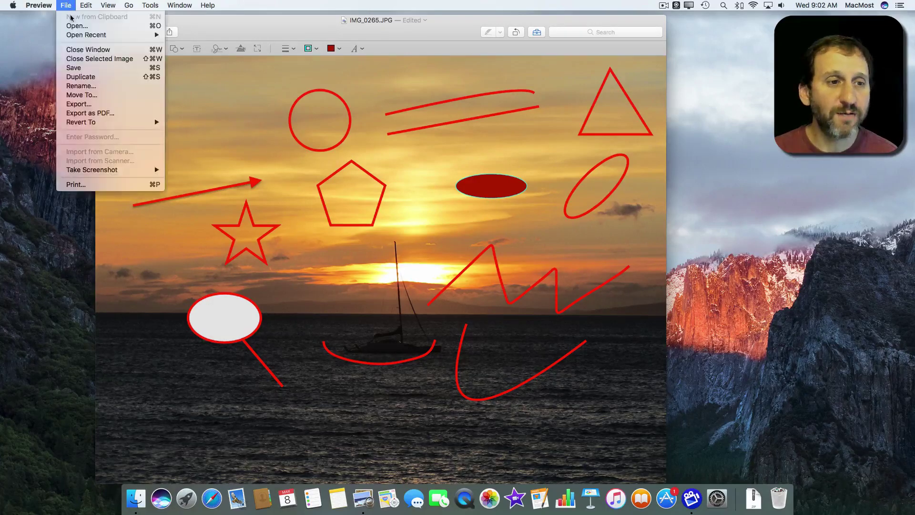
{"action": "left_click", "coordinate": [74, 67]}
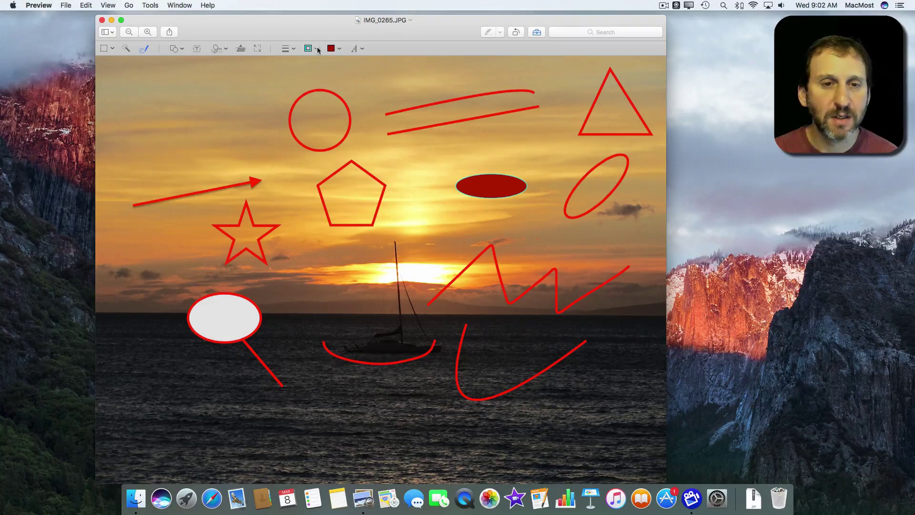
{"action": "left_click", "coordinate": [102, 21]}
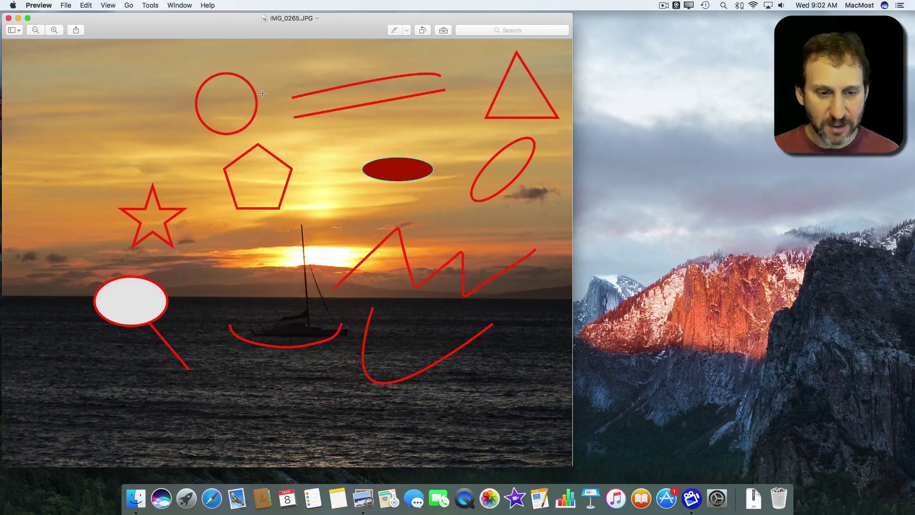
Step: Show the Inspector's Annotations list for the saved photo, now empty
{"action": "left_click", "coordinate": [174, 6]}
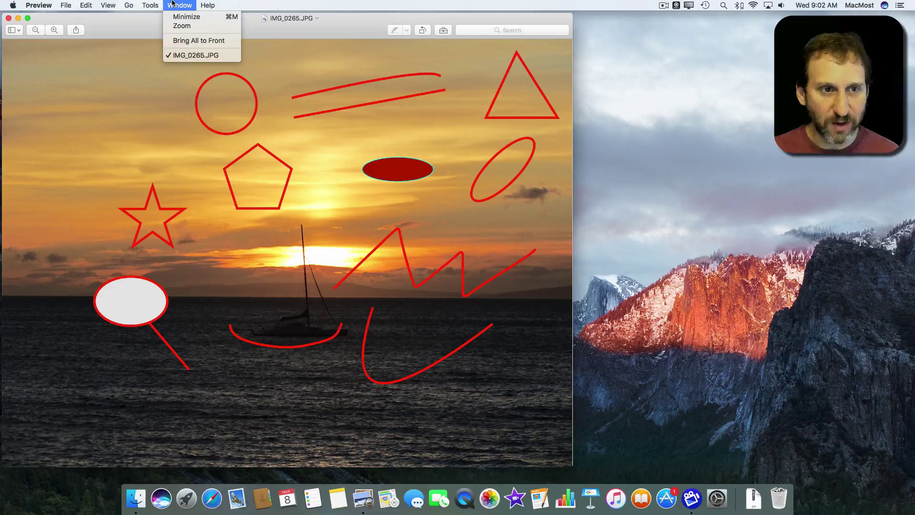
{"action": "left_click", "coordinate": [168, 17]}
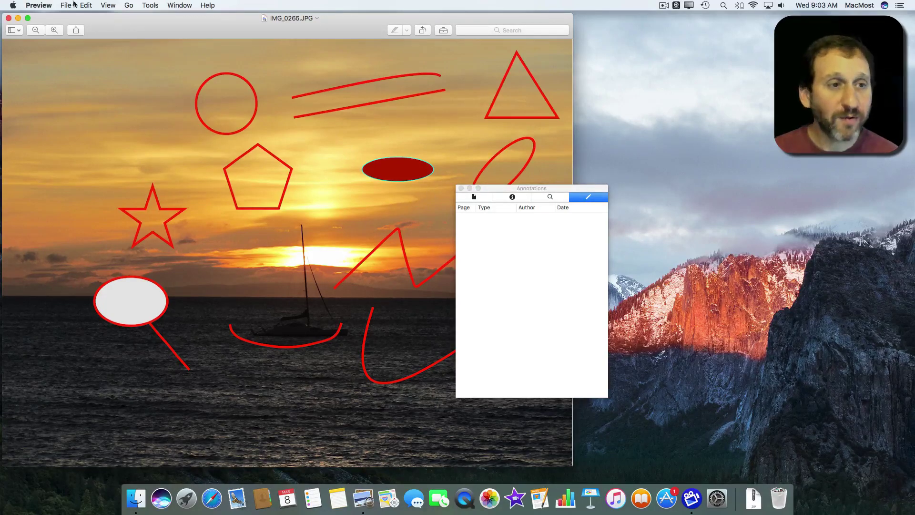
Step: Browse all versions of the sunset photo and restore the April 12, 2015 original
{"action": "left_click", "coordinate": [65, 5]}
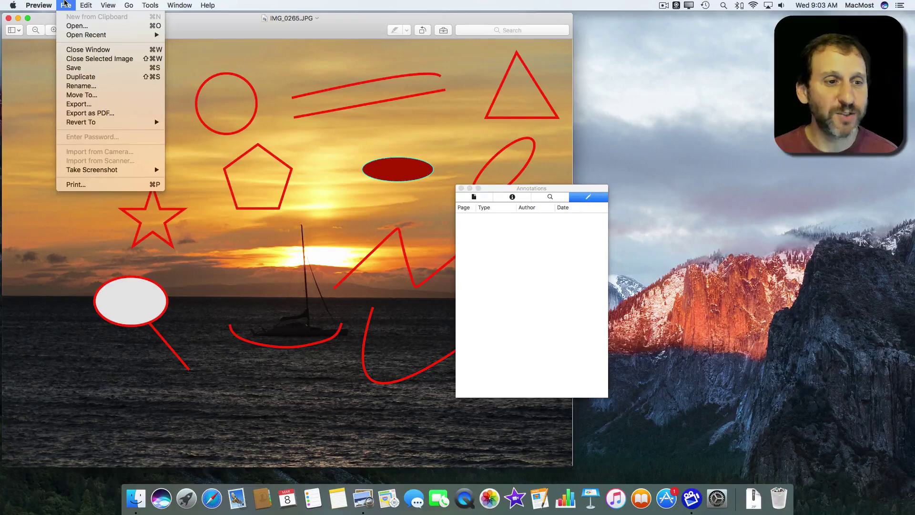
{"action": "mouse_move", "coordinate": [81, 122]}
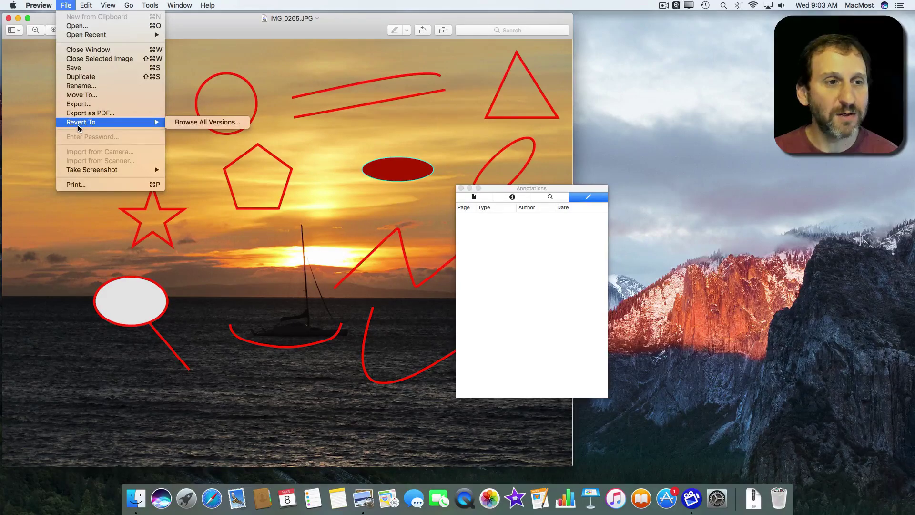
{"action": "left_click", "coordinate": [197, 121]}
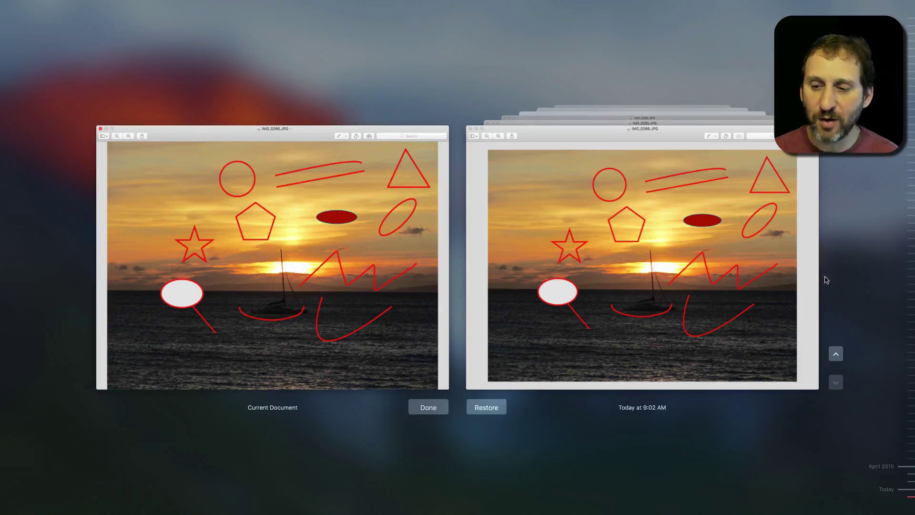
{"action": "left_click", "coordinate": [836, 355]}
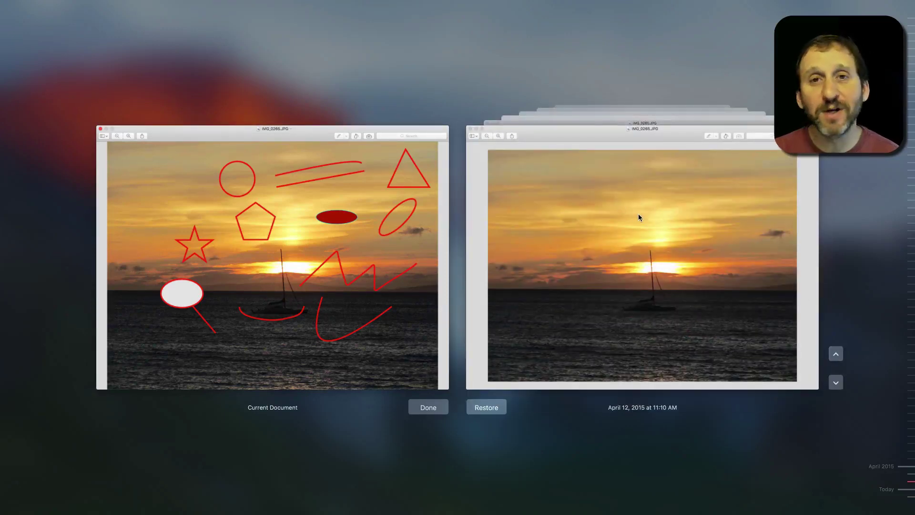
{"action": "left_click", "coordinate": [627, 263]}
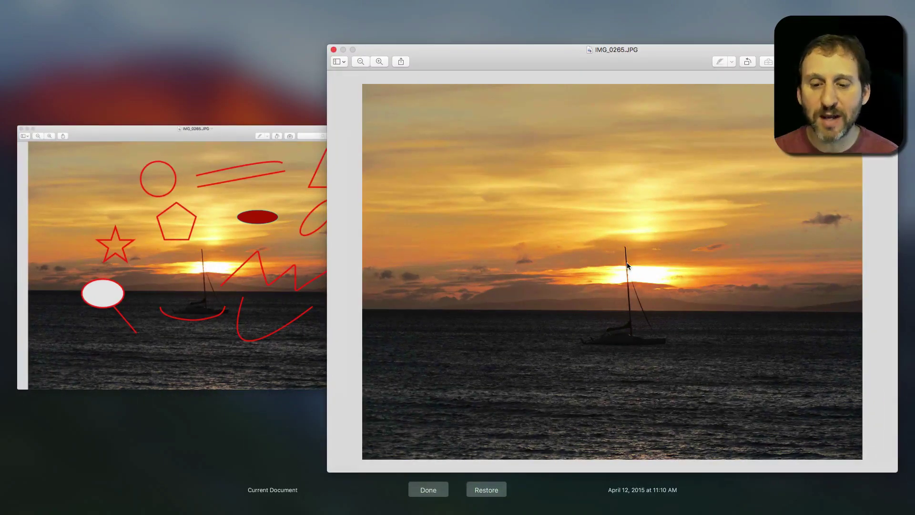
{"action": "left_click", "coordinate": [486, 490]}
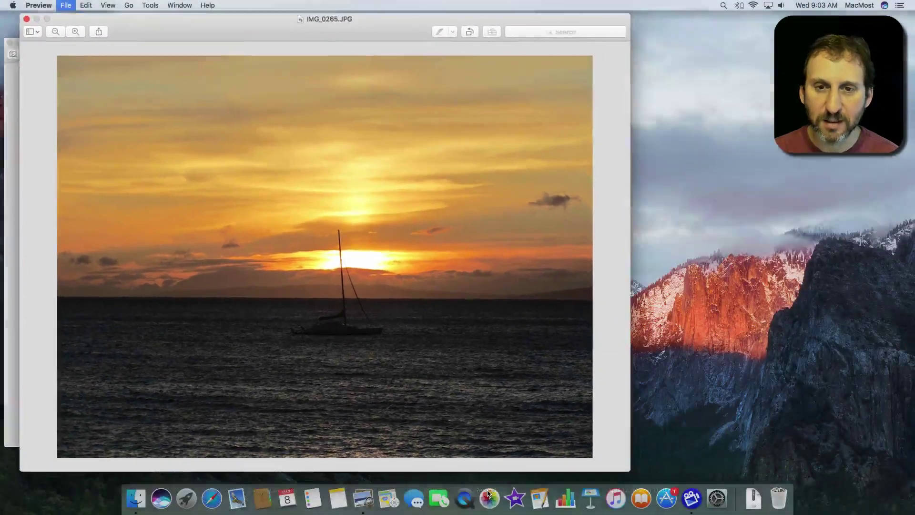